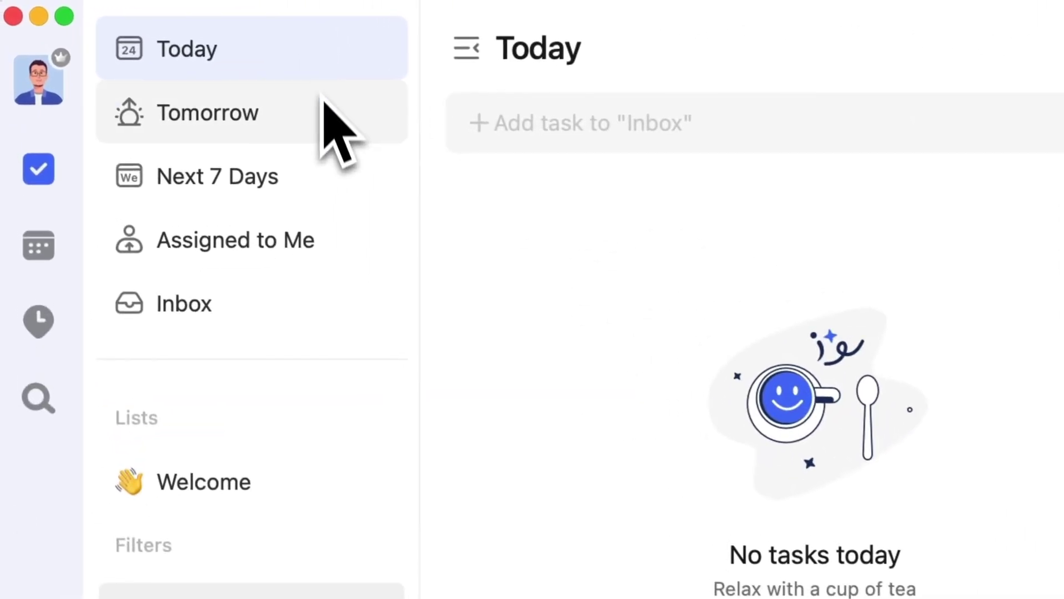
# Tour the Tomorrow, Next 7 Days, Assigned to Me, Completed, Won't Do and Trash smart lists.
pyautogui.click(325, 111)
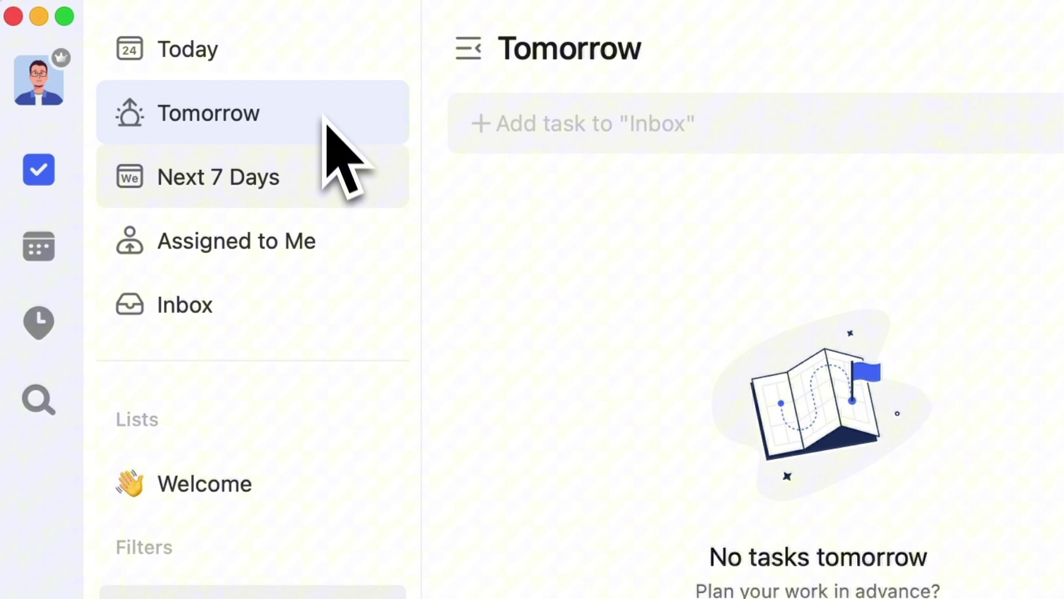
pyautogui.click(330, 177)
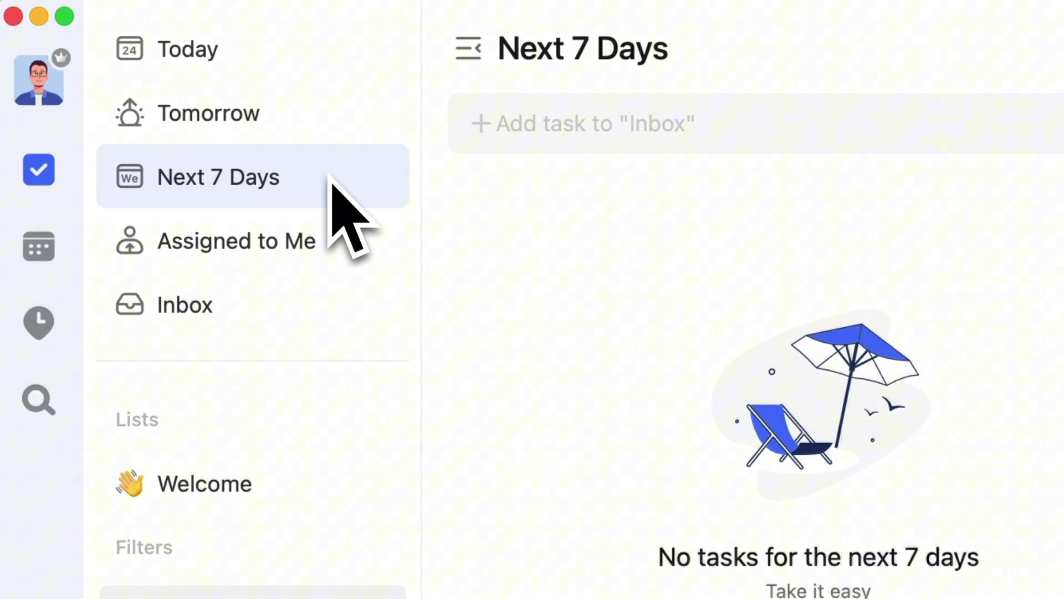
pyautogui.click(339, 239)
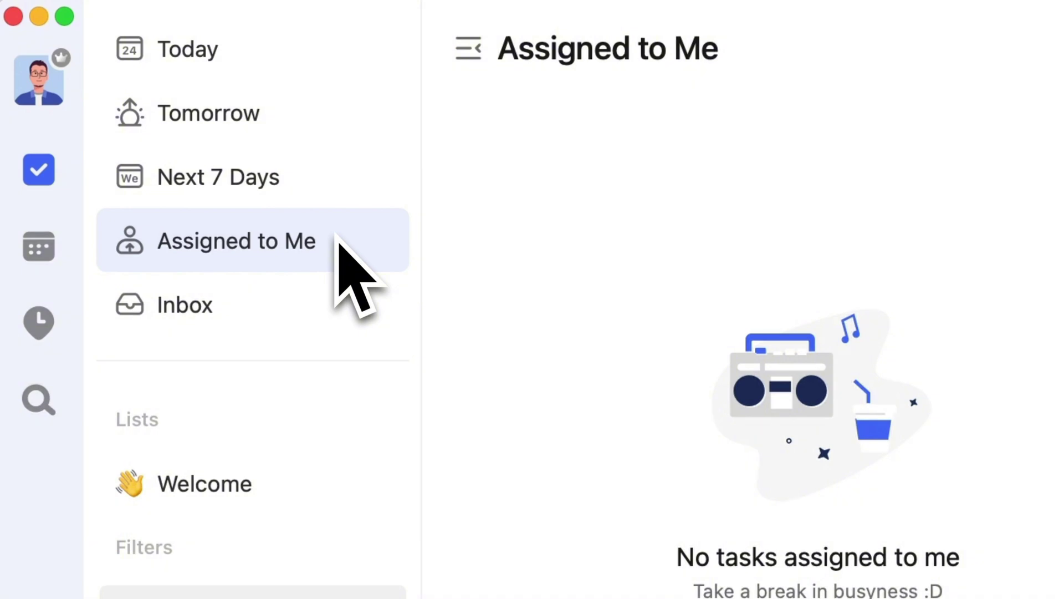
pyautogui.scroll(-2, 148, 333)
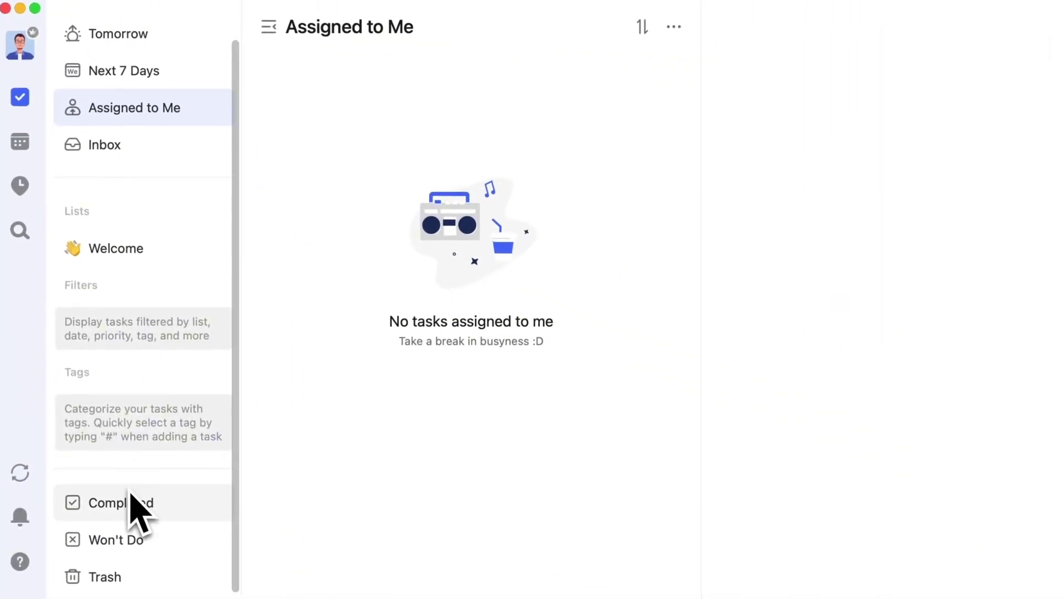
pyautogui.click(198, 513)
pyautogui.click(194, 551)
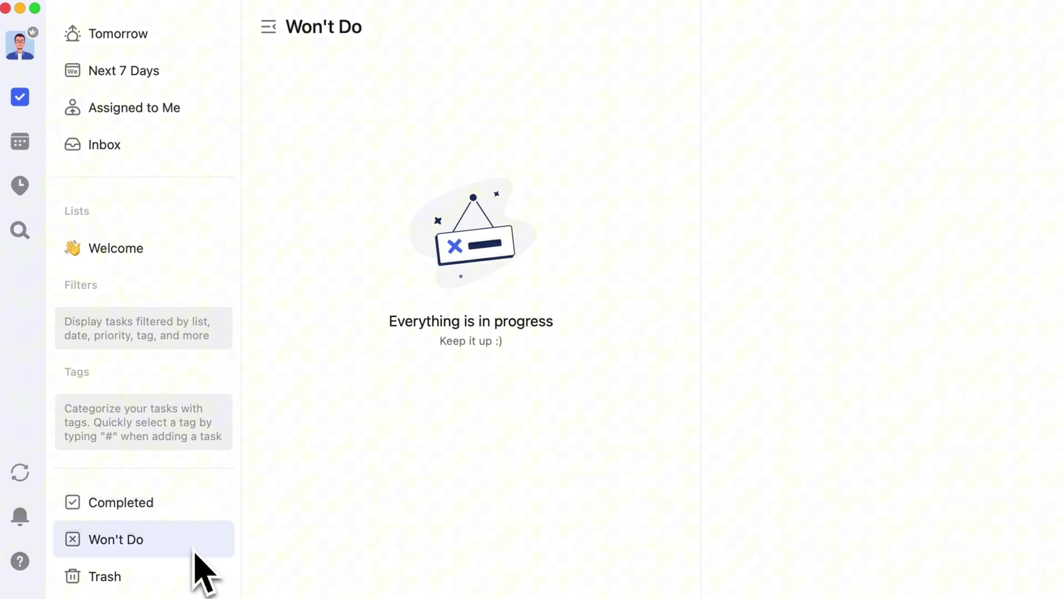
pyautogui.click(196, 574)
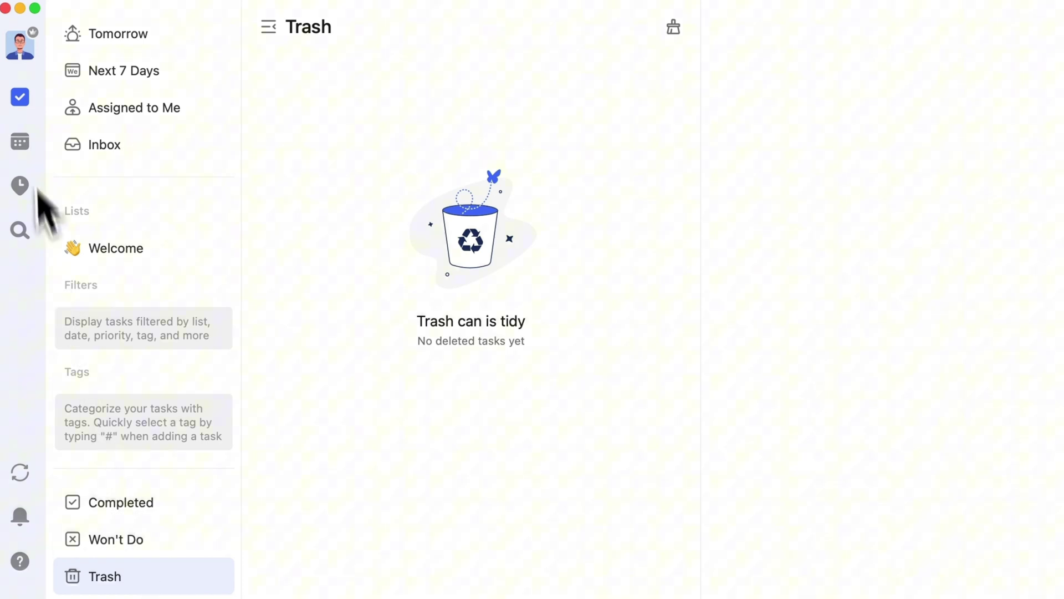
pyautogui.click(26, 53)
pyautogui.click(83, 51)
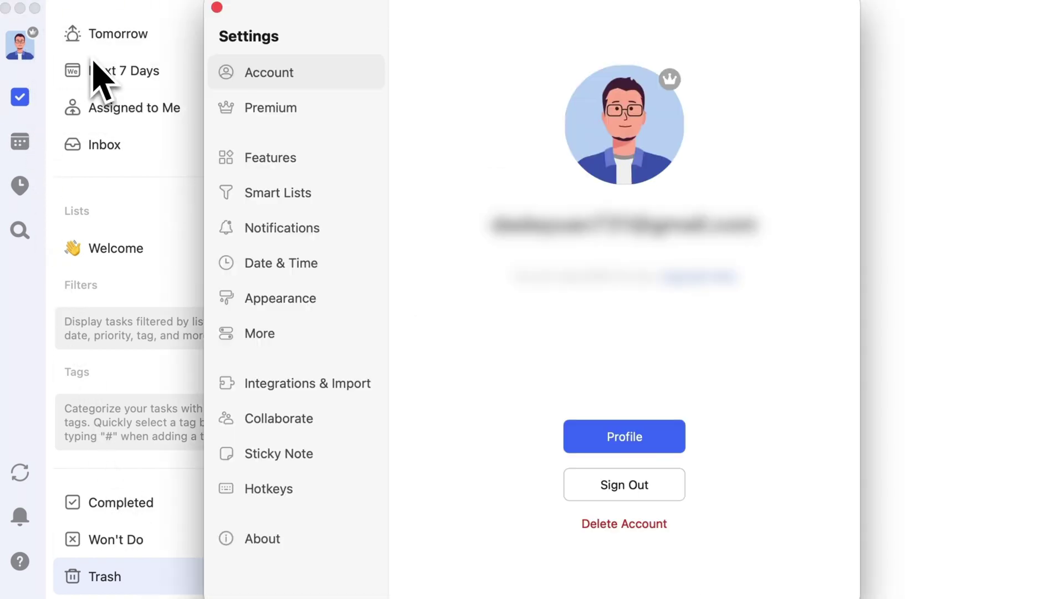
pyautogui.click(358, 204)
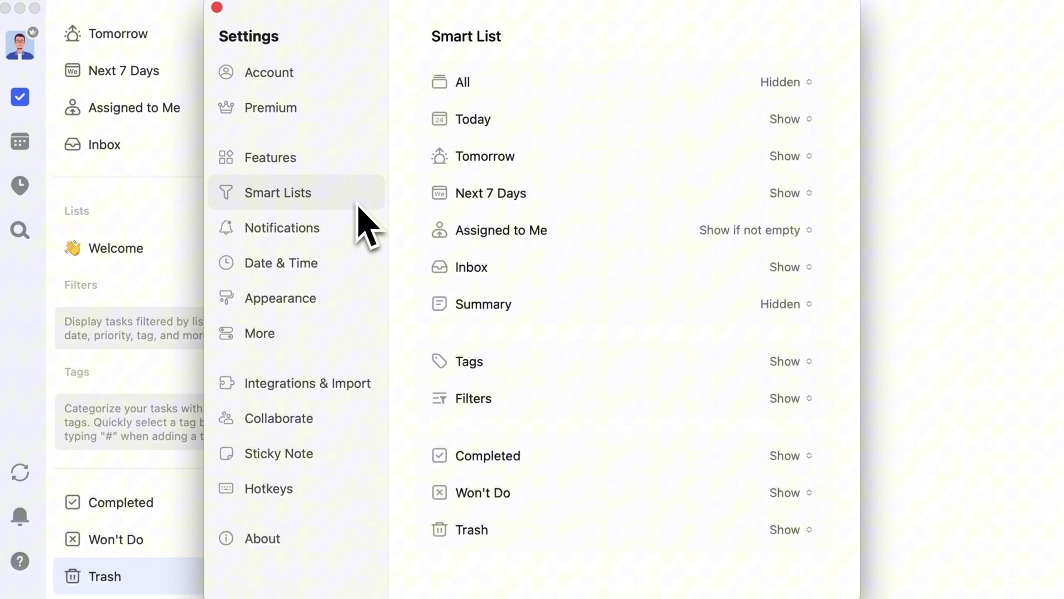
pyautogui.click(808, 119)
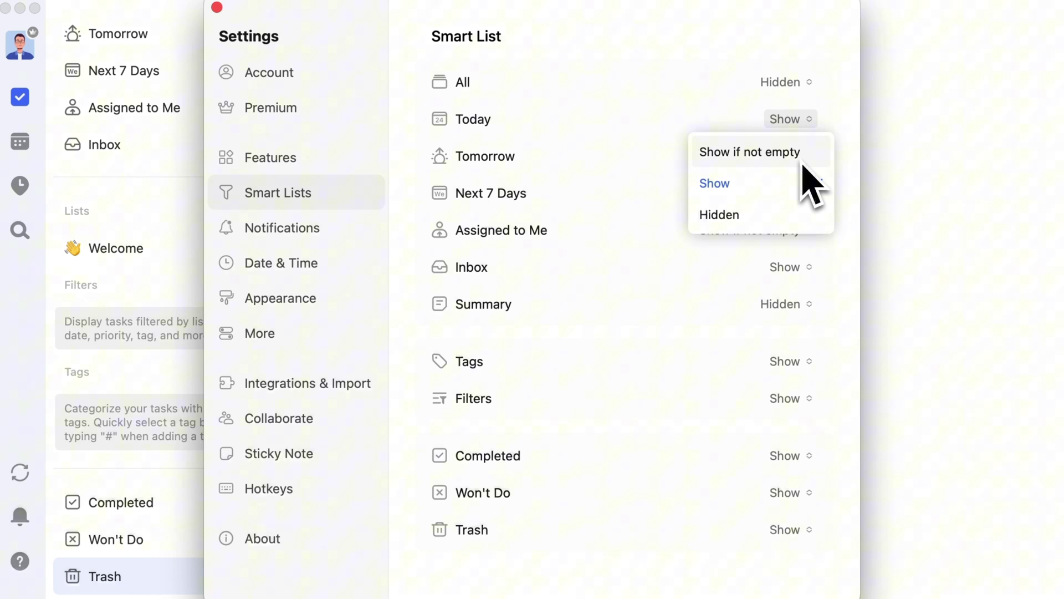
pyautogui.click(842, 141)
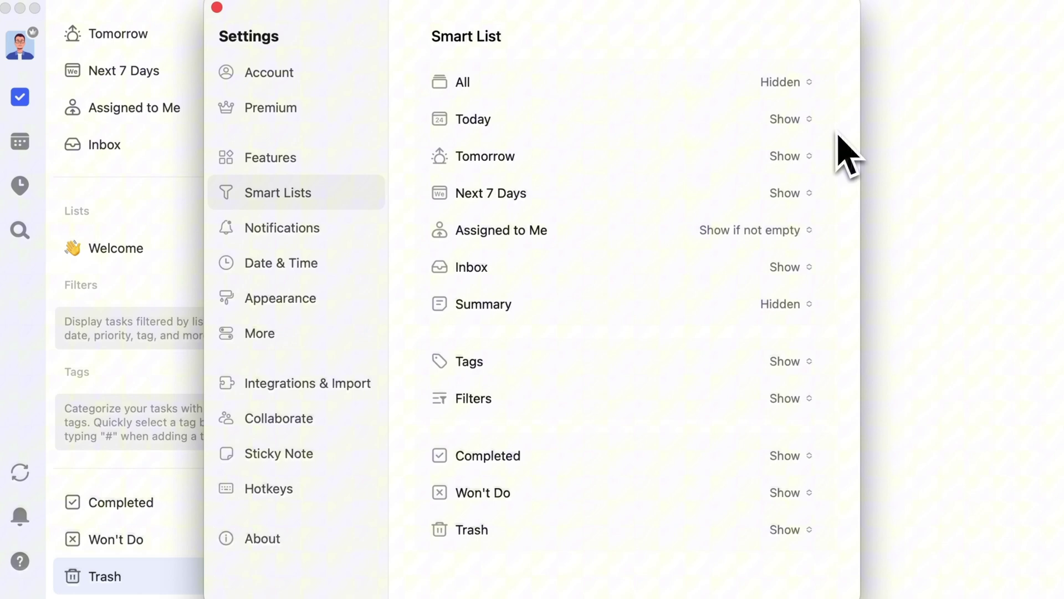
# Close settings, open the Inbox, and check its options menu without changing anything.
pyautogui.click(216, 7)
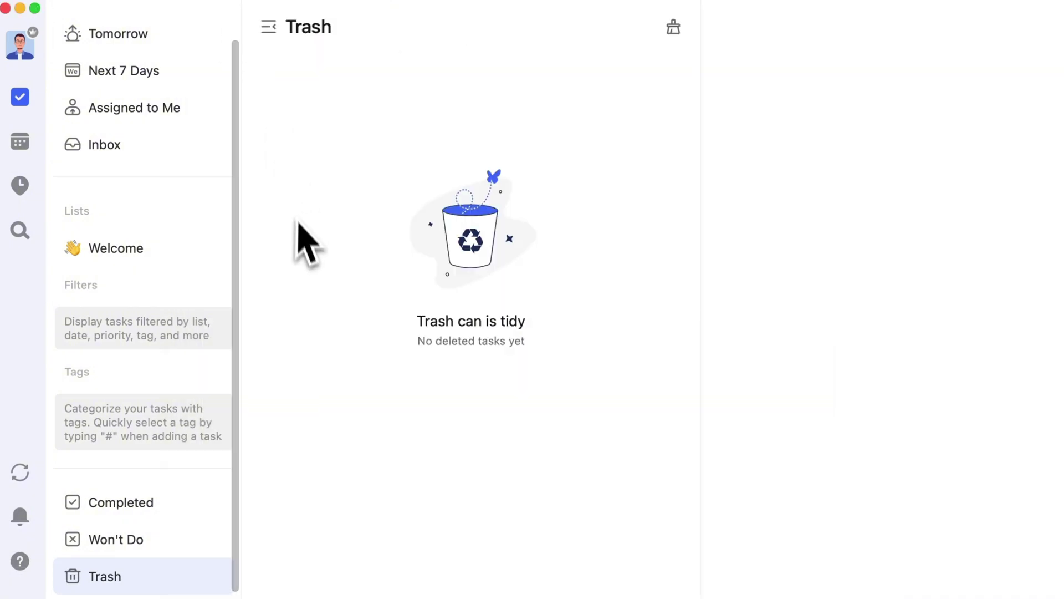
pyautogui.click(162, 156)
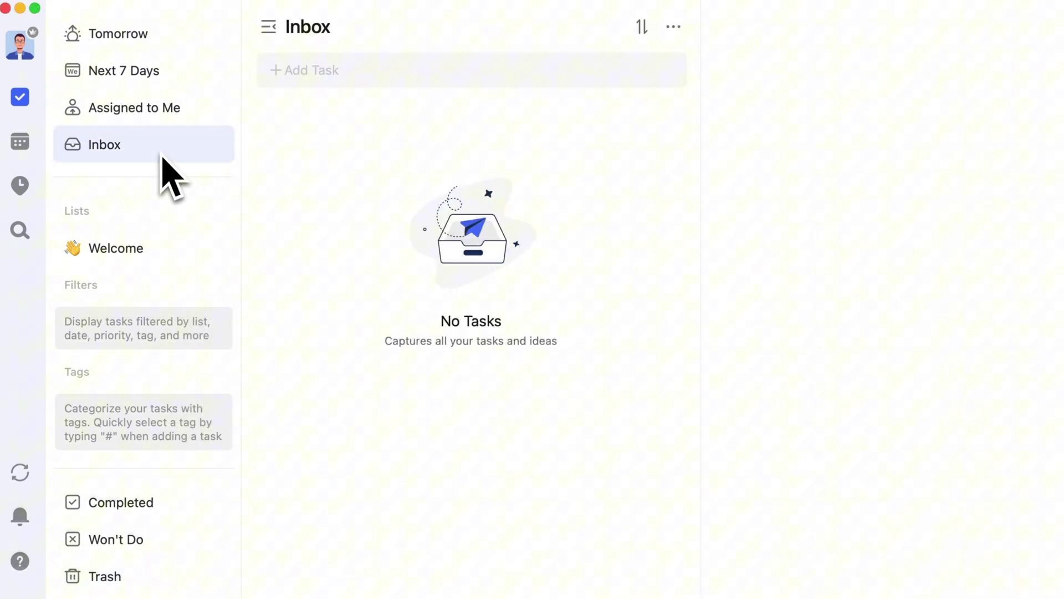
pyautogui.rightClick(202, 150)
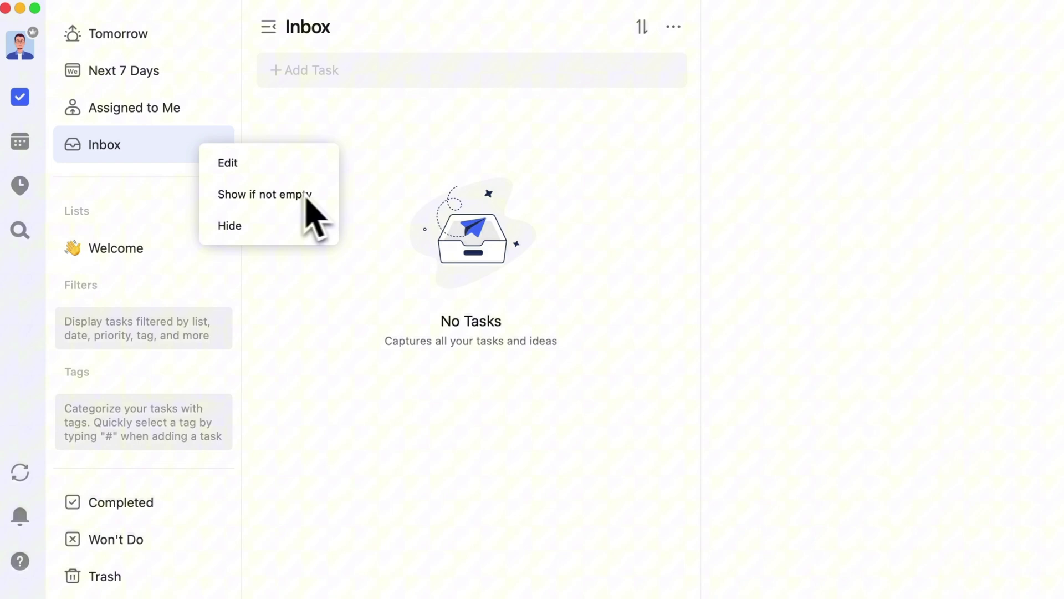
pyautogui.click(304, 200)
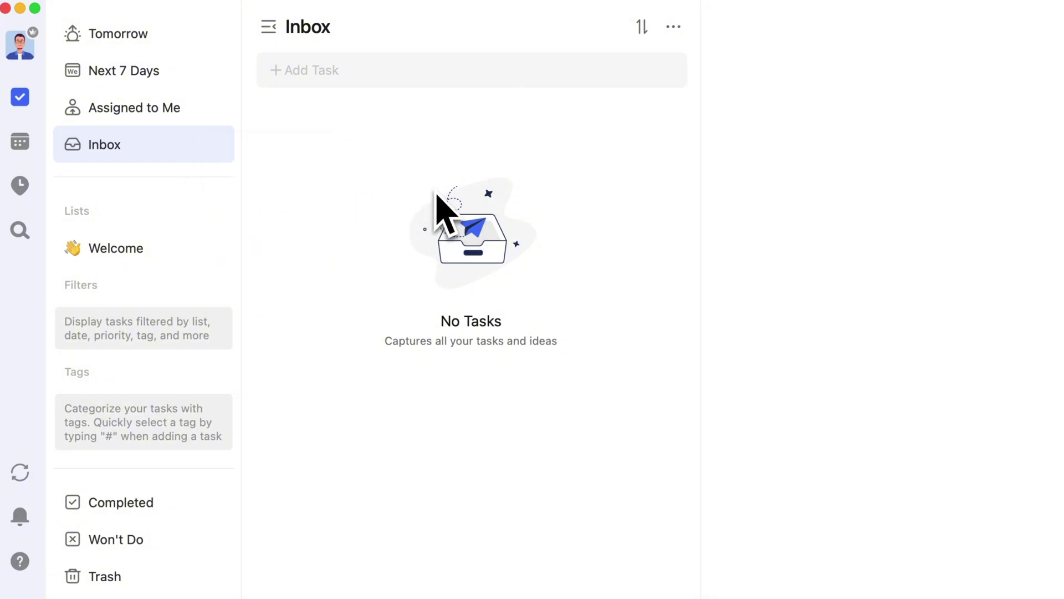
# Add a 'buy dog food' task to the Inbox.
pyautogui.click(415, 70)
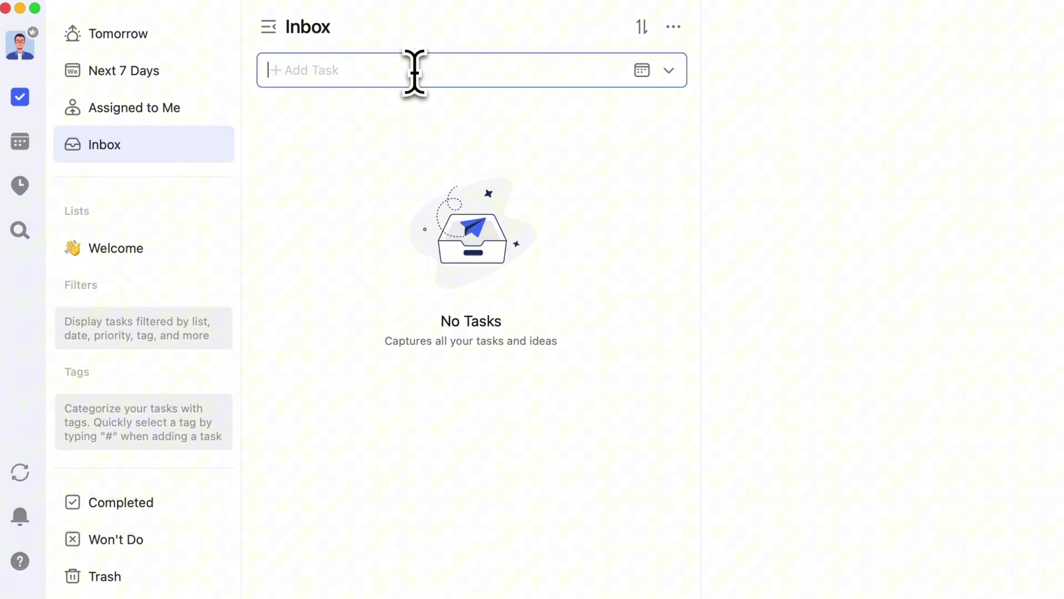
pyautogui.write('buy dog food')
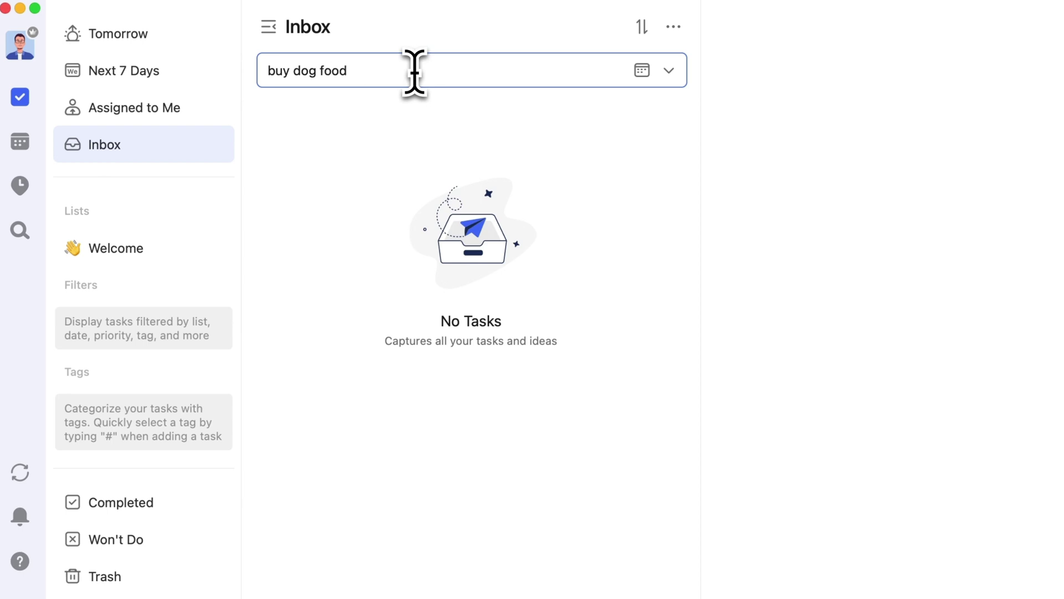
pyautogui.press('Return')
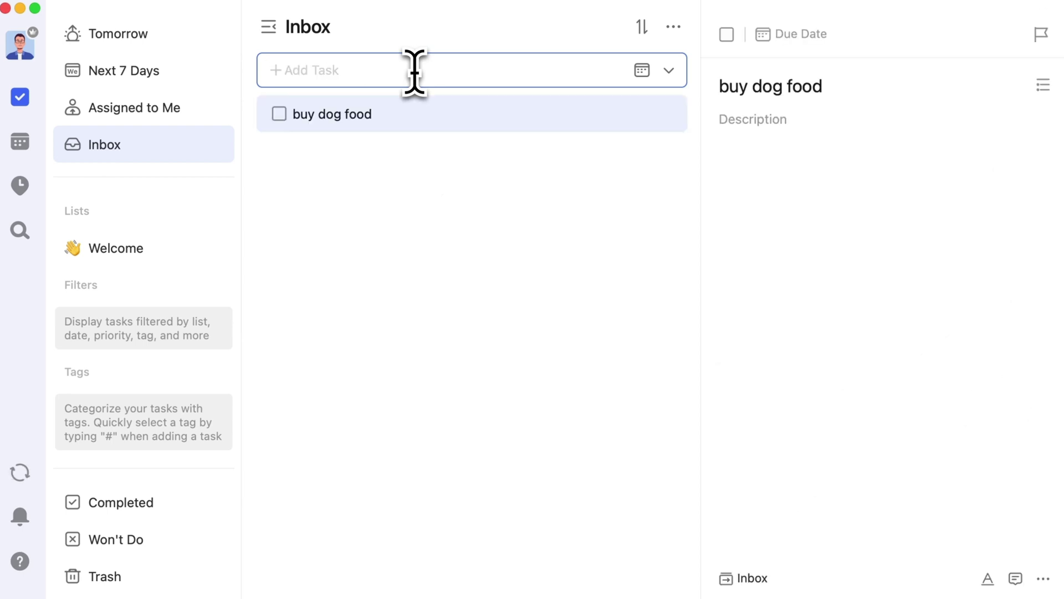
pyautogui.click(461, 199)
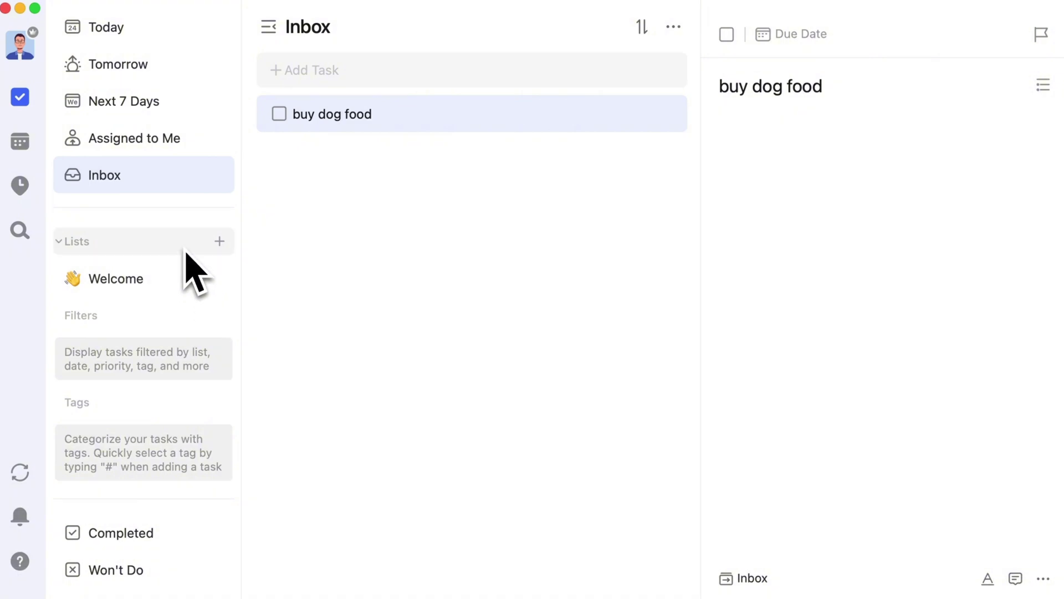
# Create two new lists named 'Work' and 'Personal'.
pyautogui.click(220, 241)
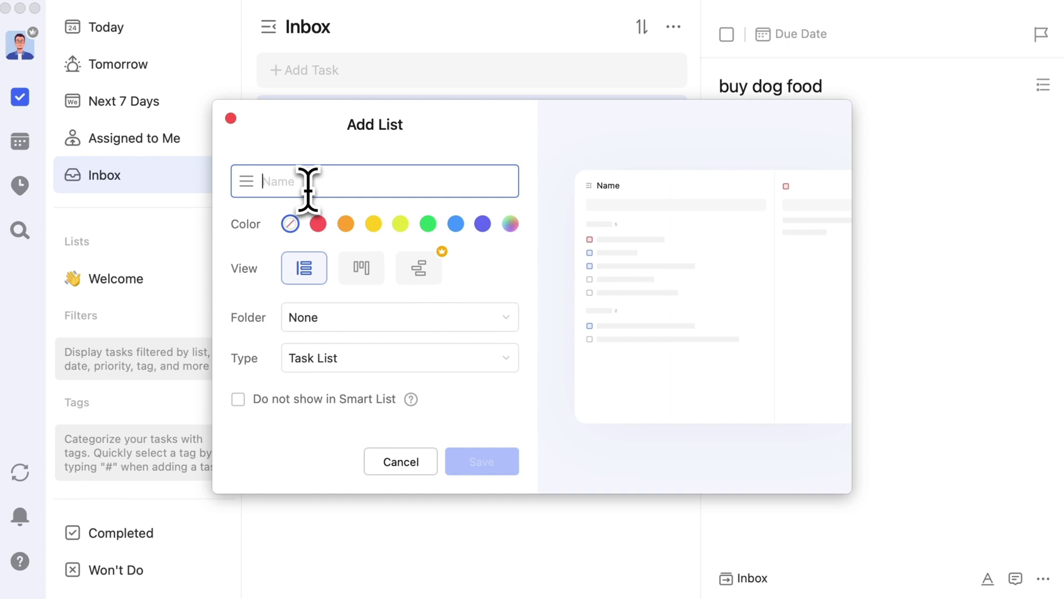
pyautogui.write('Work')
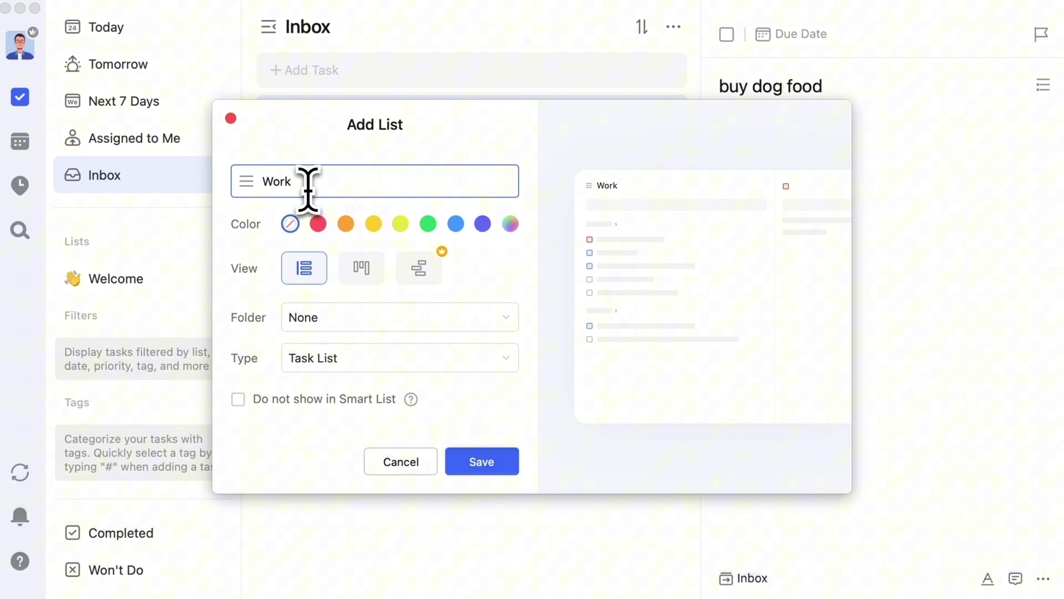
pyautogui.click(489, 461)
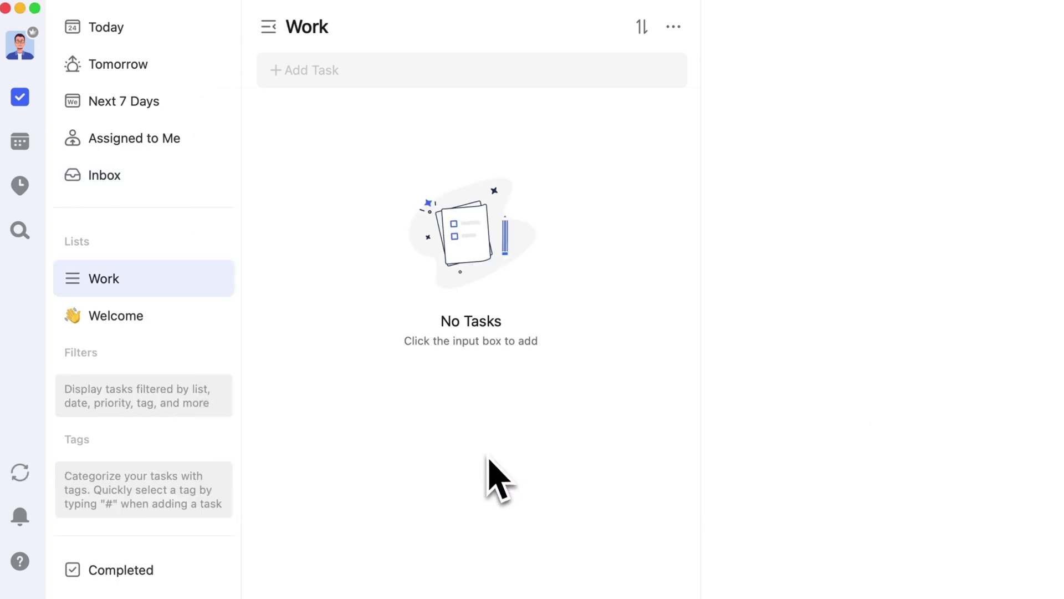
pyautogui.click(220, 243)
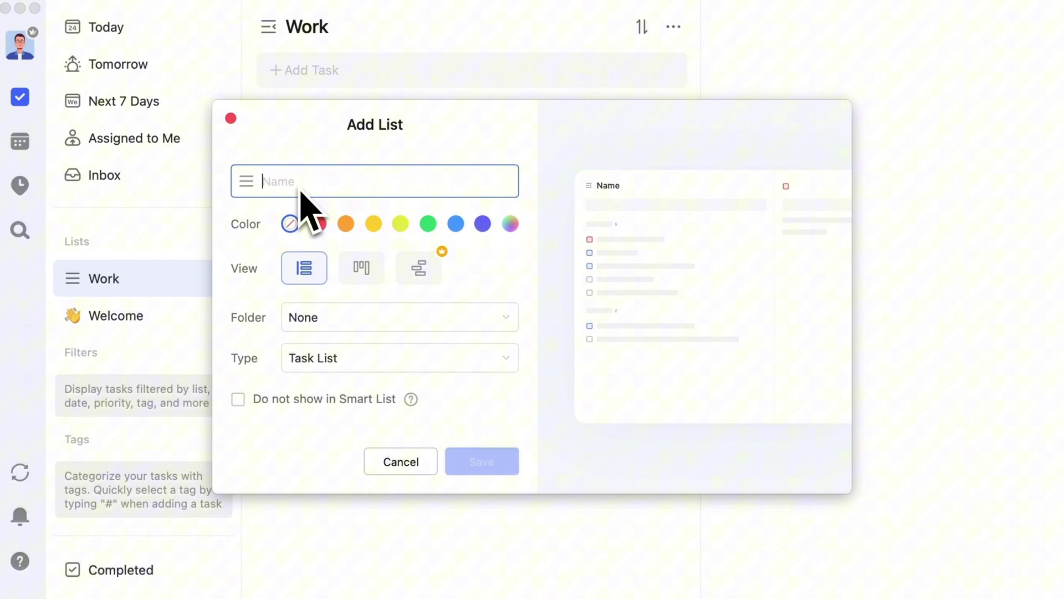
pyautogui.write('Personal')
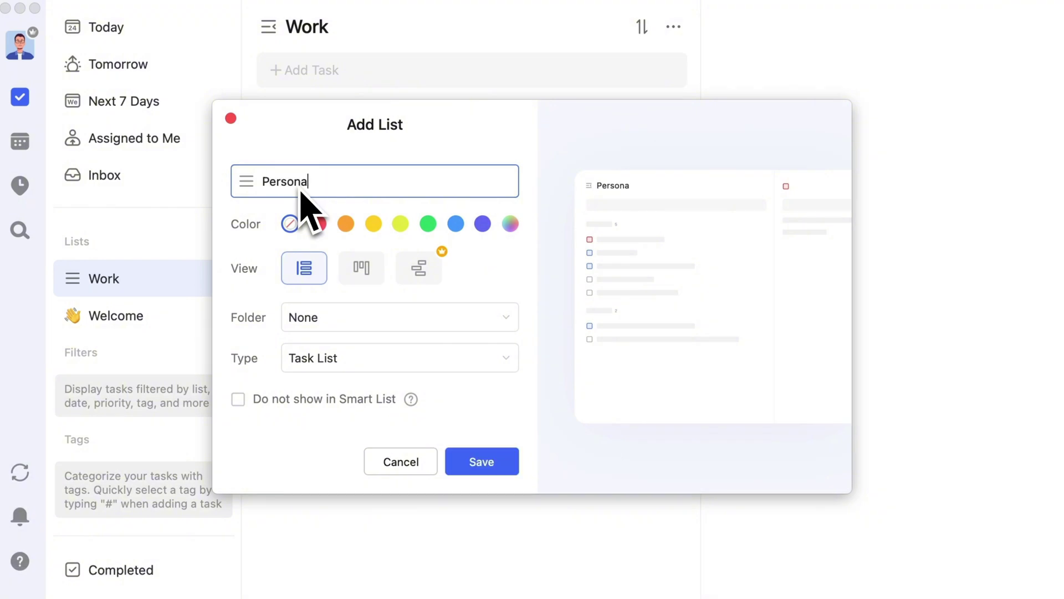
pyautogui.click(508, 471)
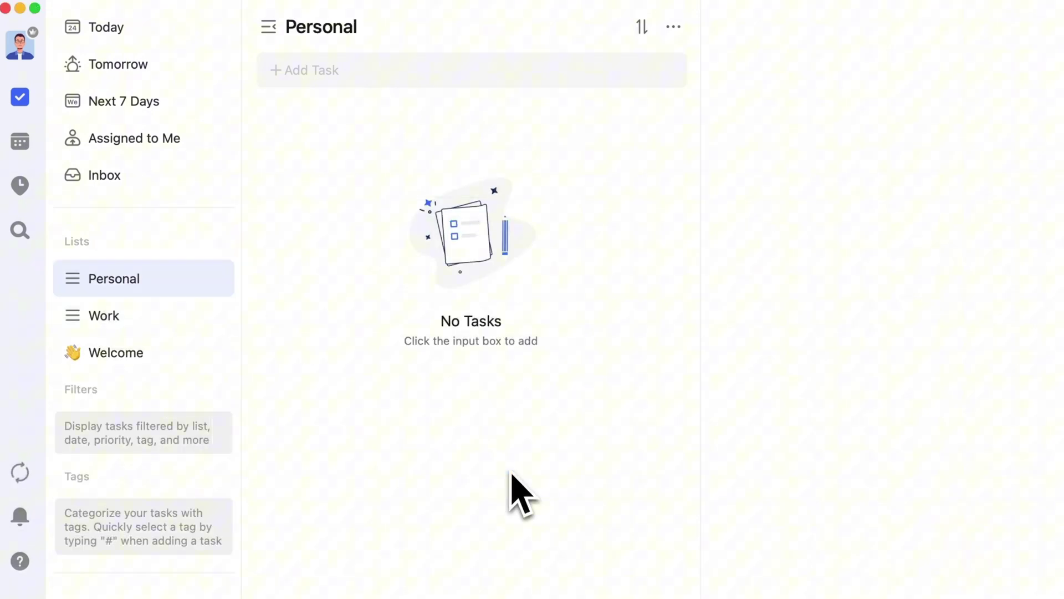
# Delete the Welcome list.
pyautogui.rightClick(172, 367)
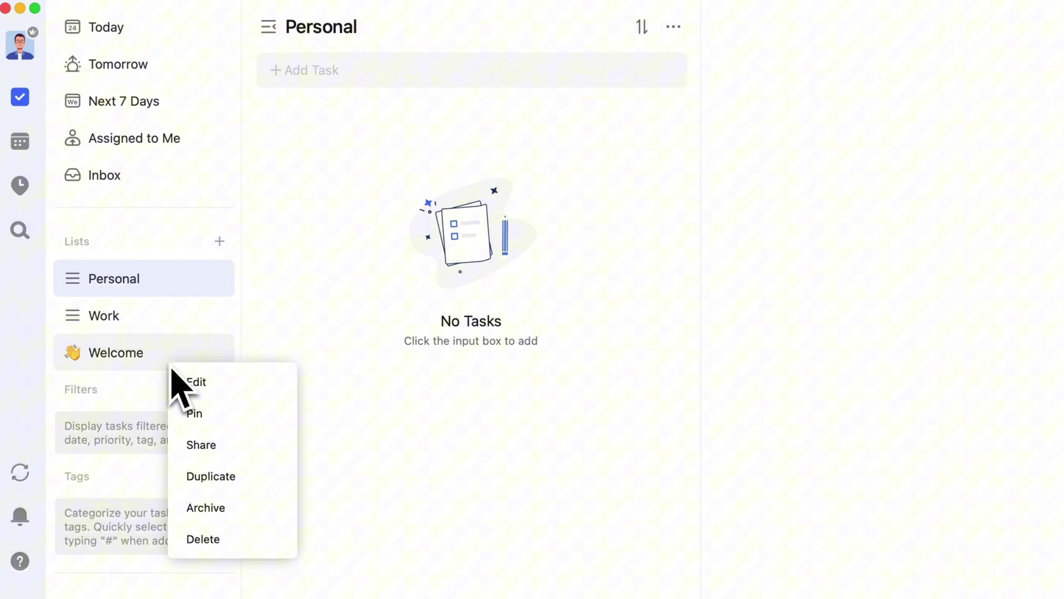
pyautogui.click(222, 537)
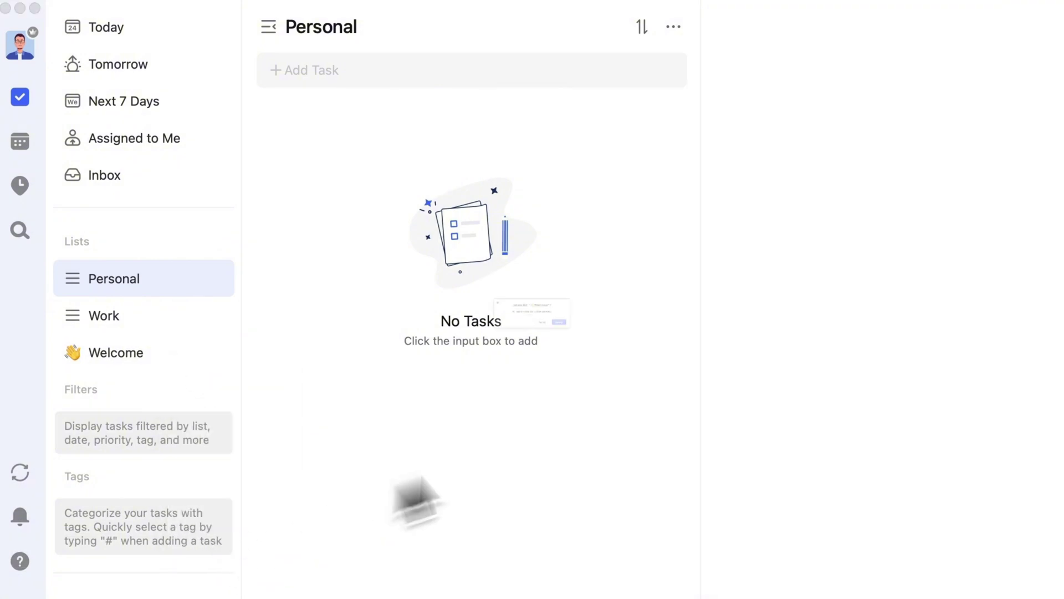
pyautogui.click(671, 350)
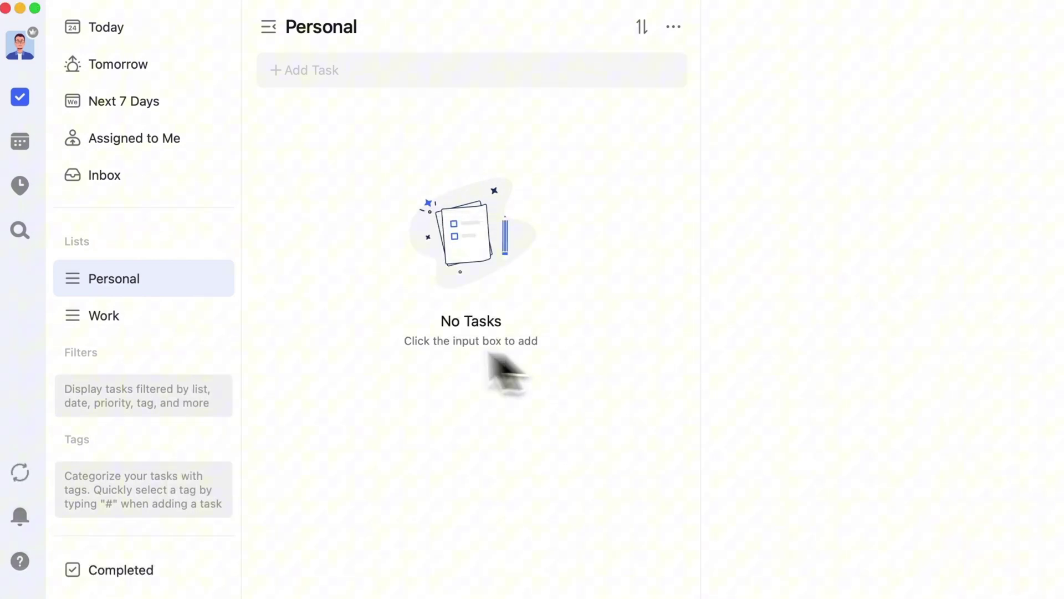
# Add a 'Meeting with Jack' task to the Work list and return to Work.
pyautogui.click(201, 317)
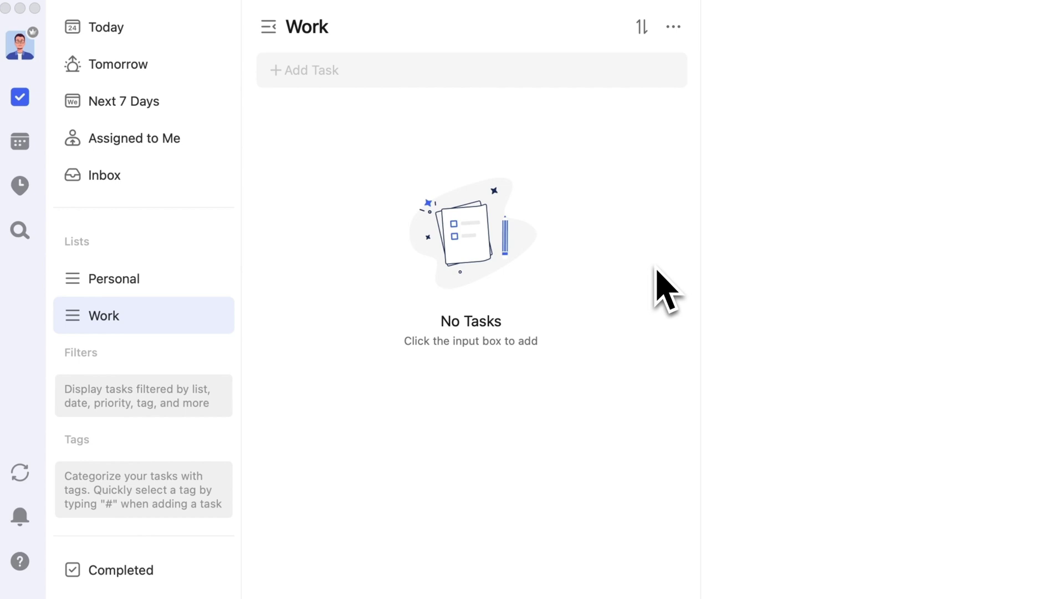
pyautogui.click(656, 286)
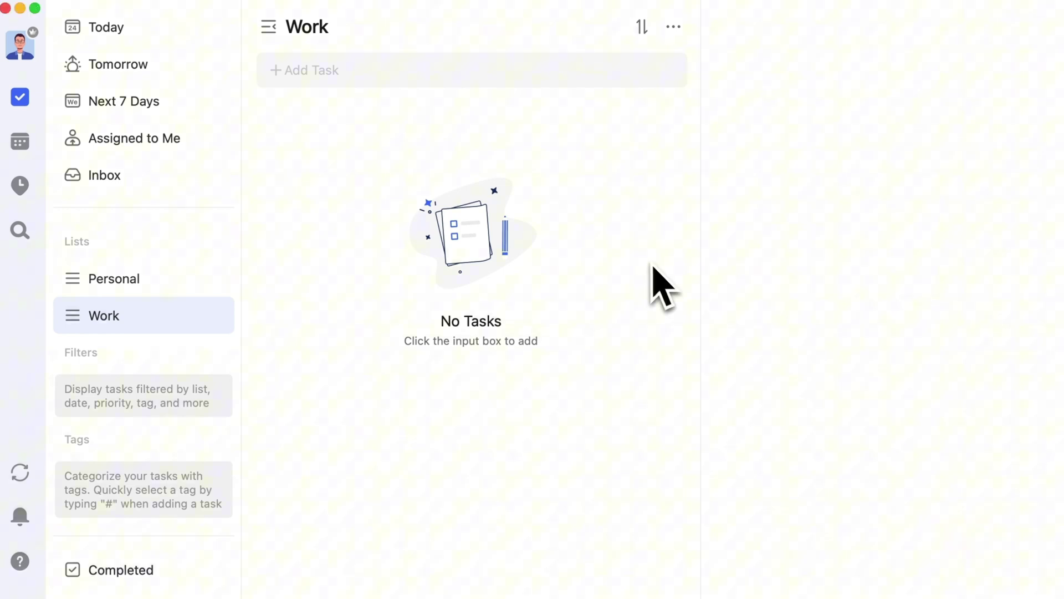
pyautogui.click(436, 78)
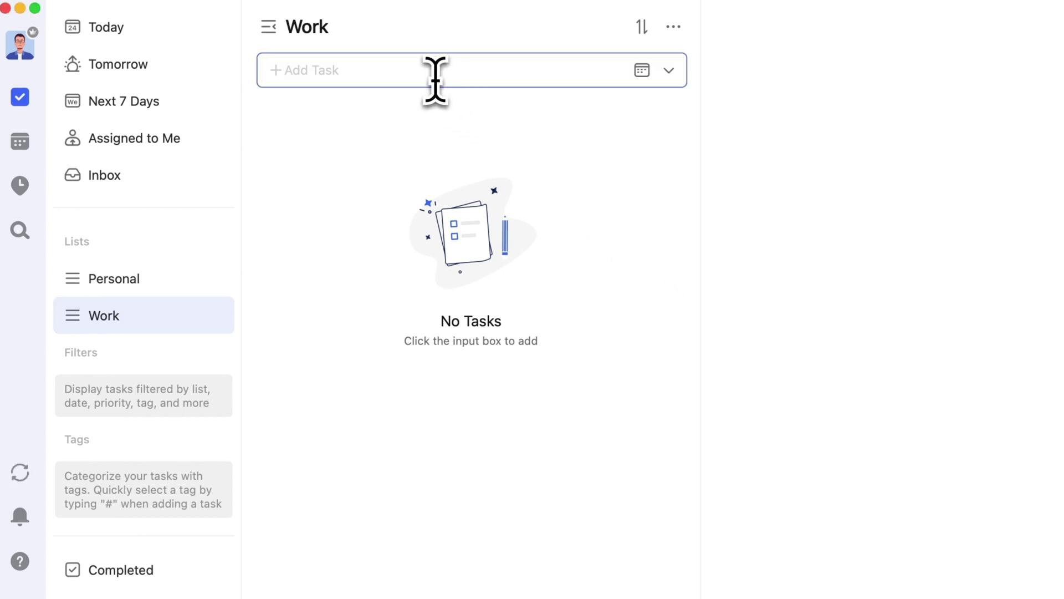
pyautogui.write('Meeting with Jack')
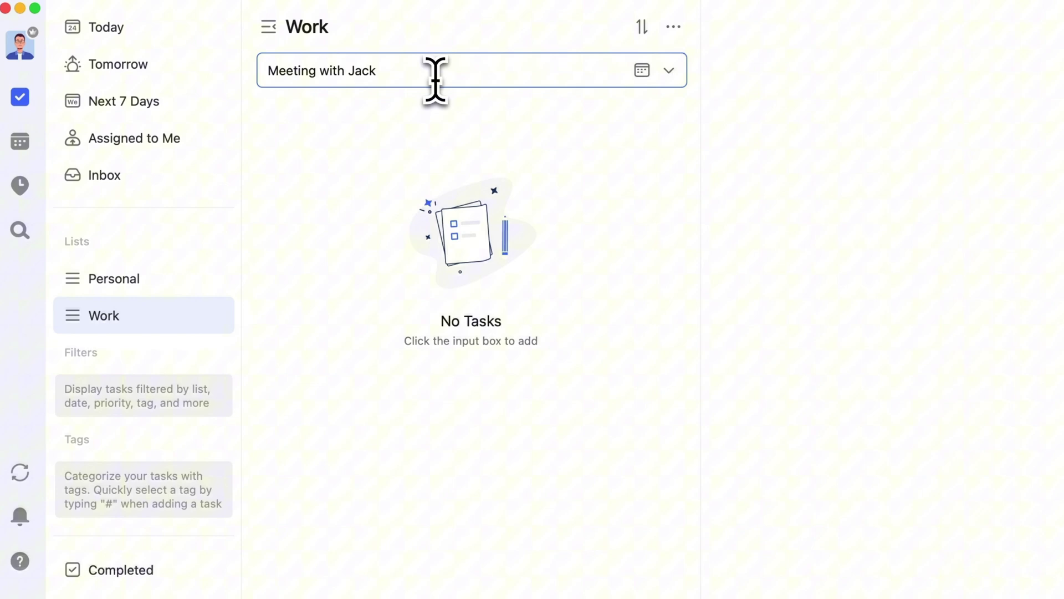
pyautogui.press('Return')
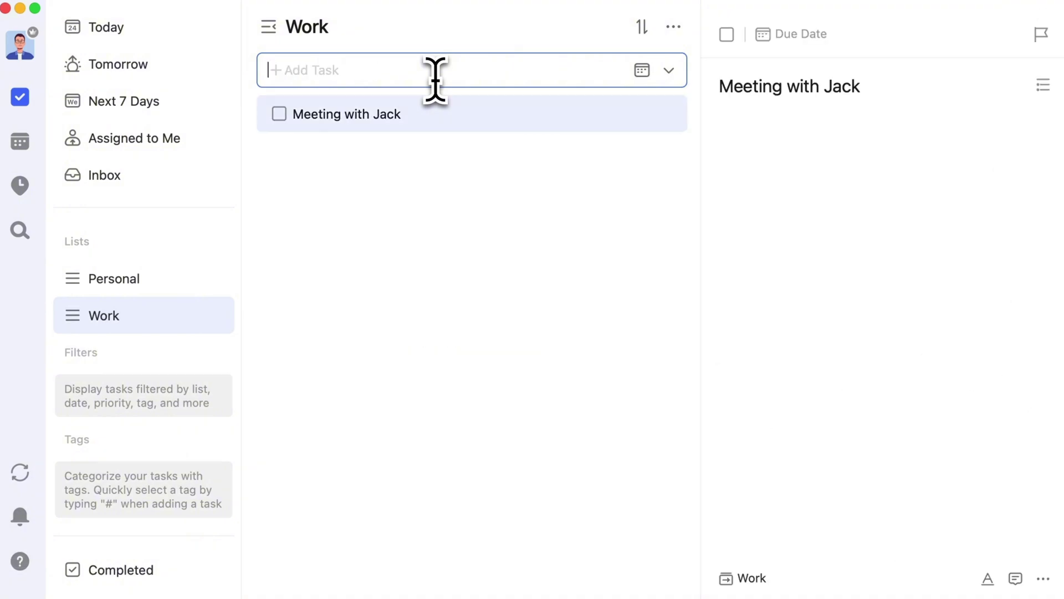
pyautogui.click(445, 179)
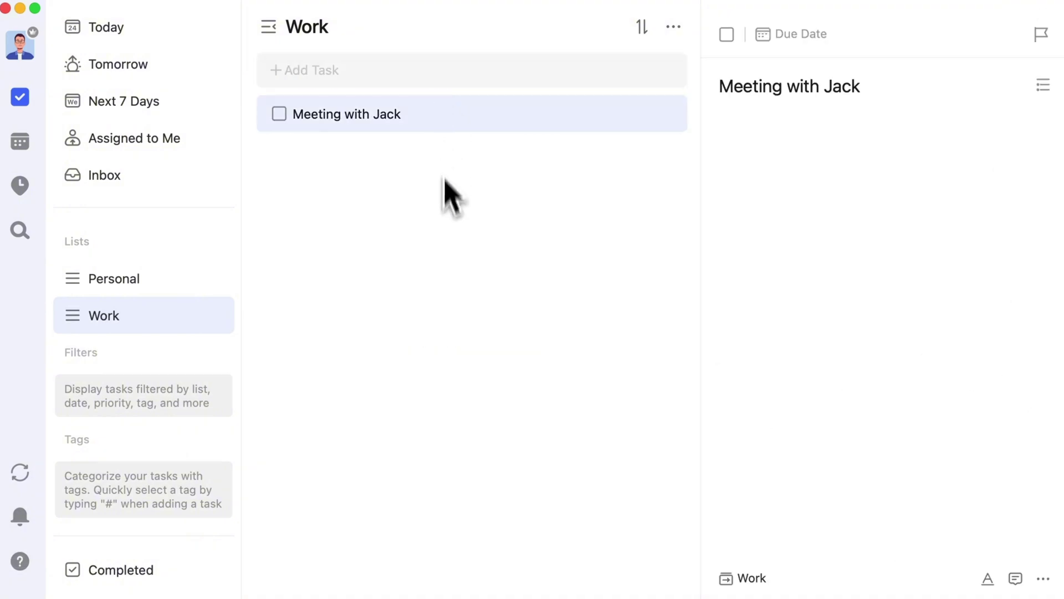
pyautogui.click(144, 191)
pyautogui.click(139, 311)
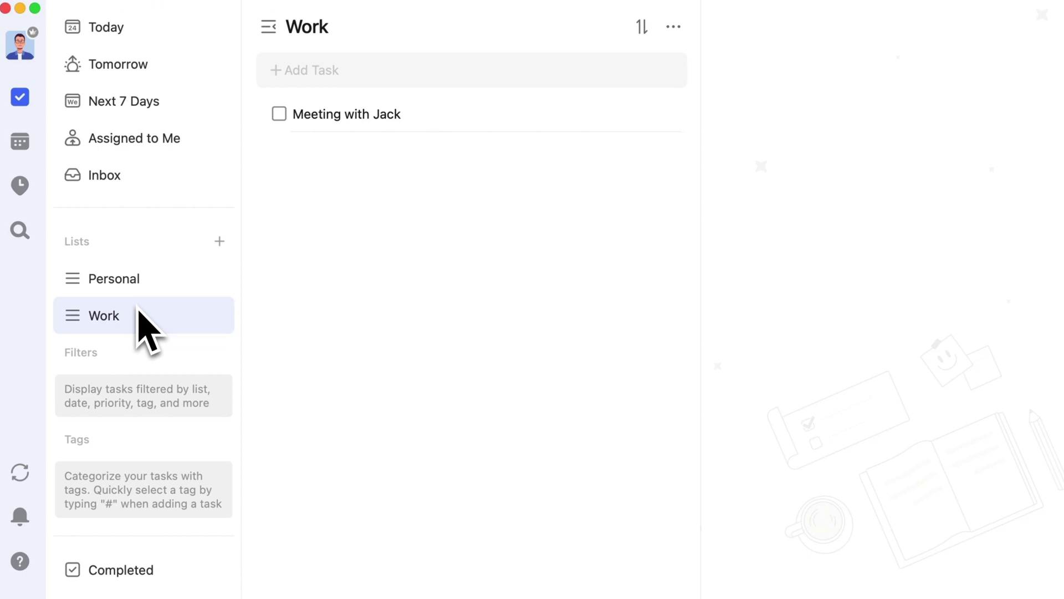
# Make the buy dog food task due today and confirm it appears in Today.
pyautogui.click(155, 40)
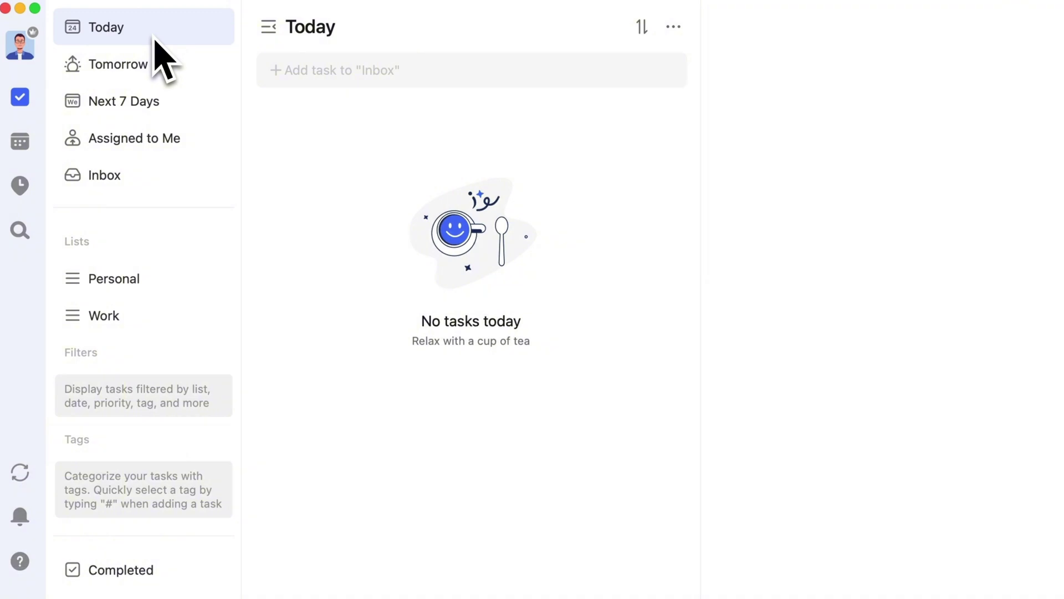
pyautogui.click(138, 177)
pyautogui.rightClick(441, 115)
pyautogui.click(466, 159)
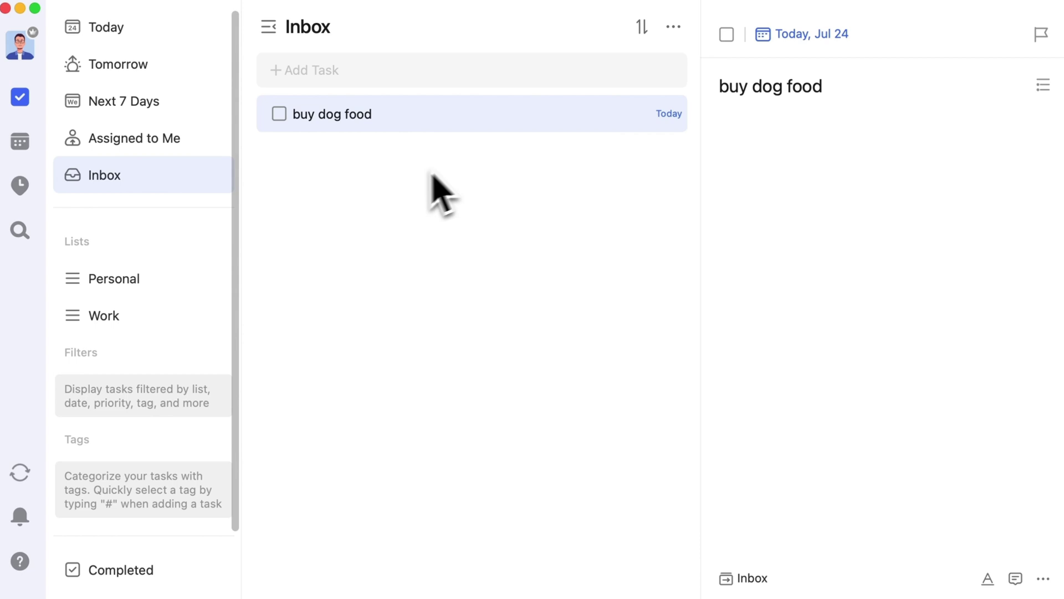
pyautogui.click(165, 36)
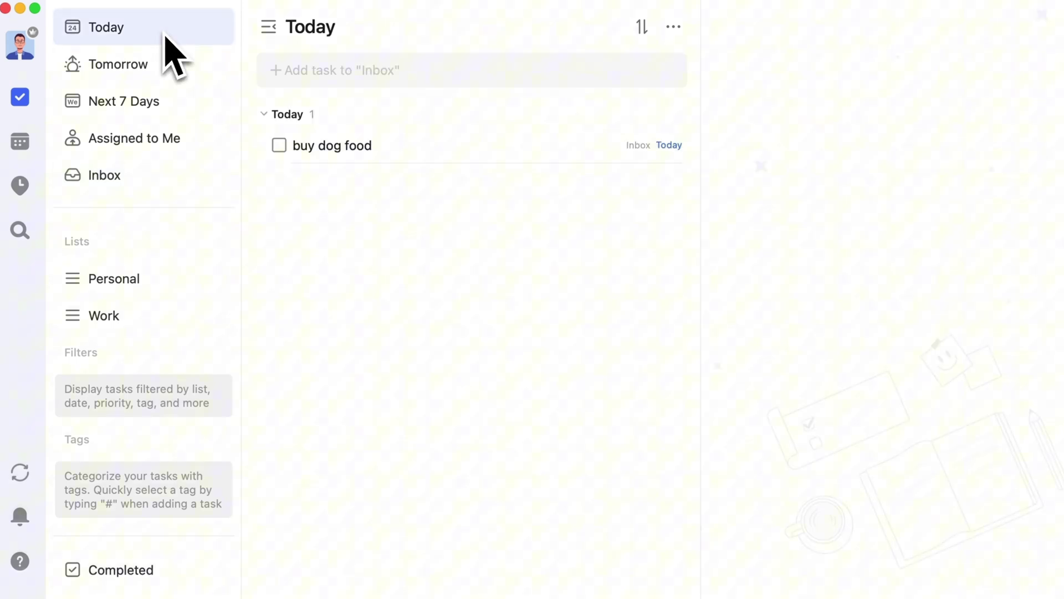
# Make the Meeting with Jack task due tomorrow and view the Tomorrow list.
pyautogui.click(177, 315)
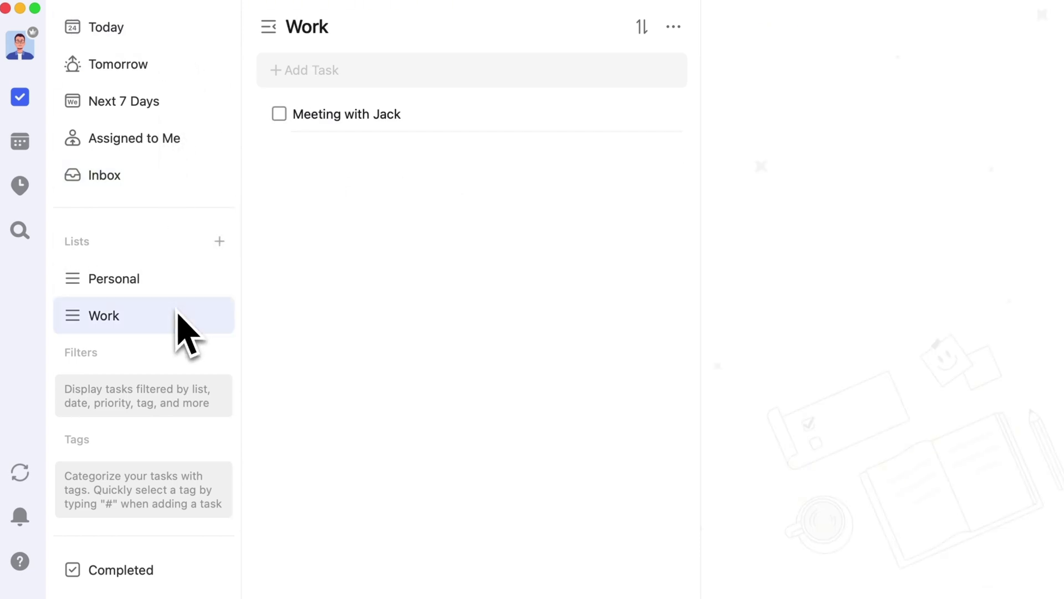
pyautogui.rightClick(487, 126)
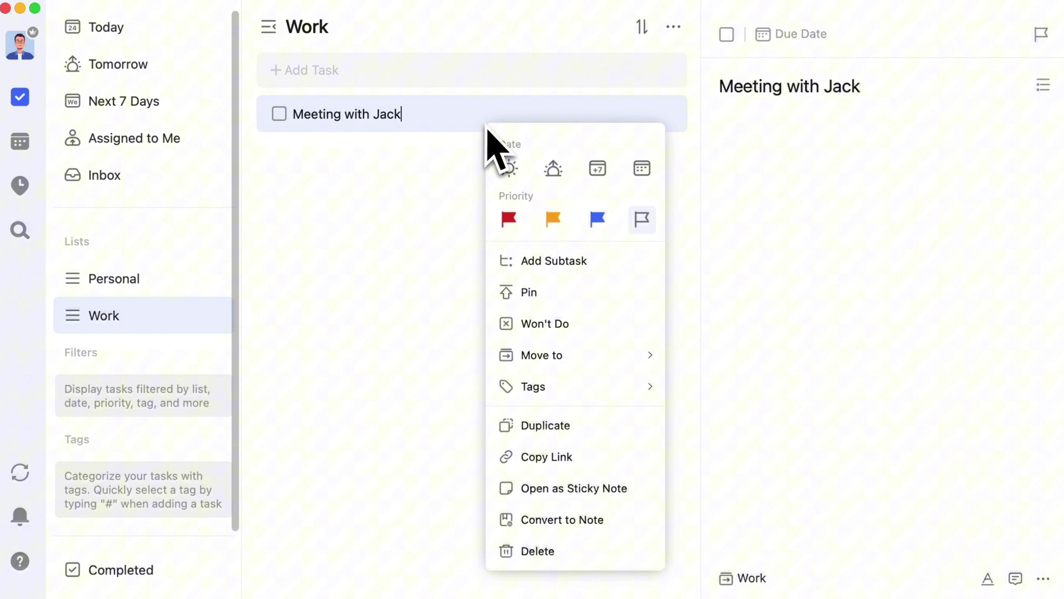
pyautogui.click(553, 168)
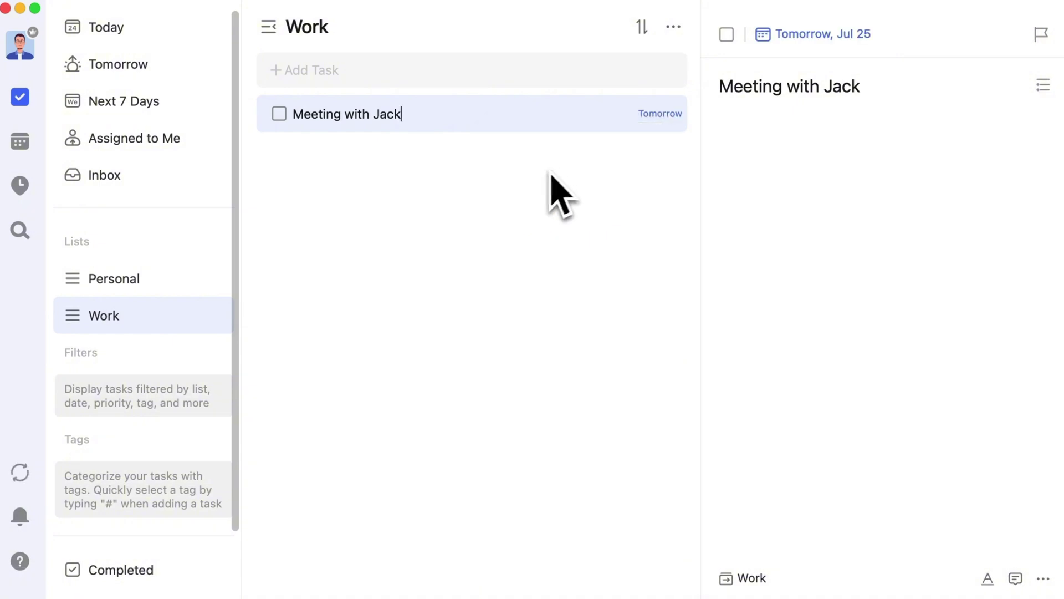
pyautogui.click(146, 66)
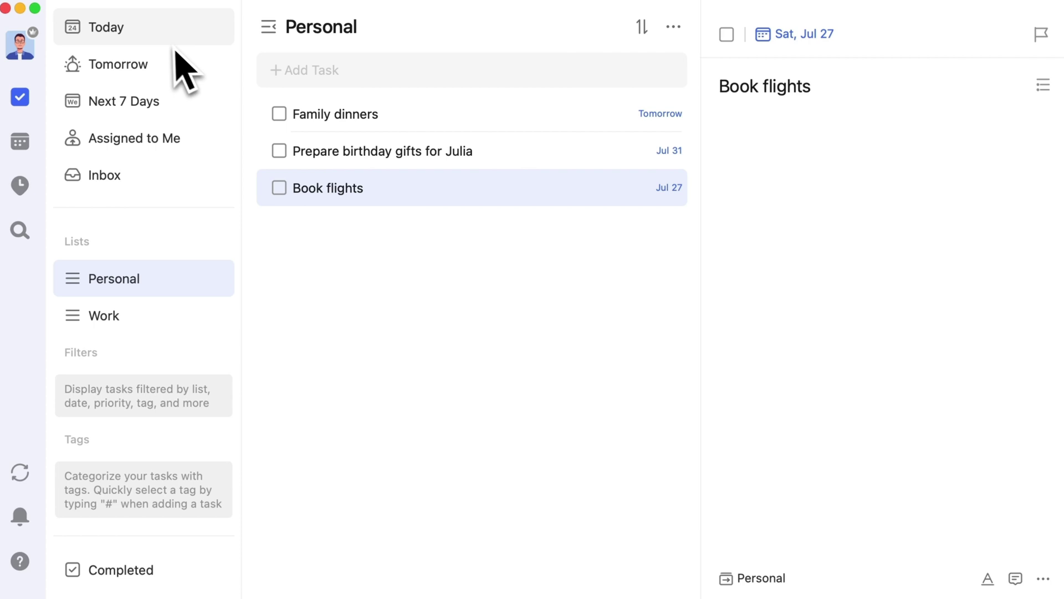
# Review the Today, Tomorrow and Next 7 Days lists, ending on the Inbox.
pyautogui.click(172, 44)
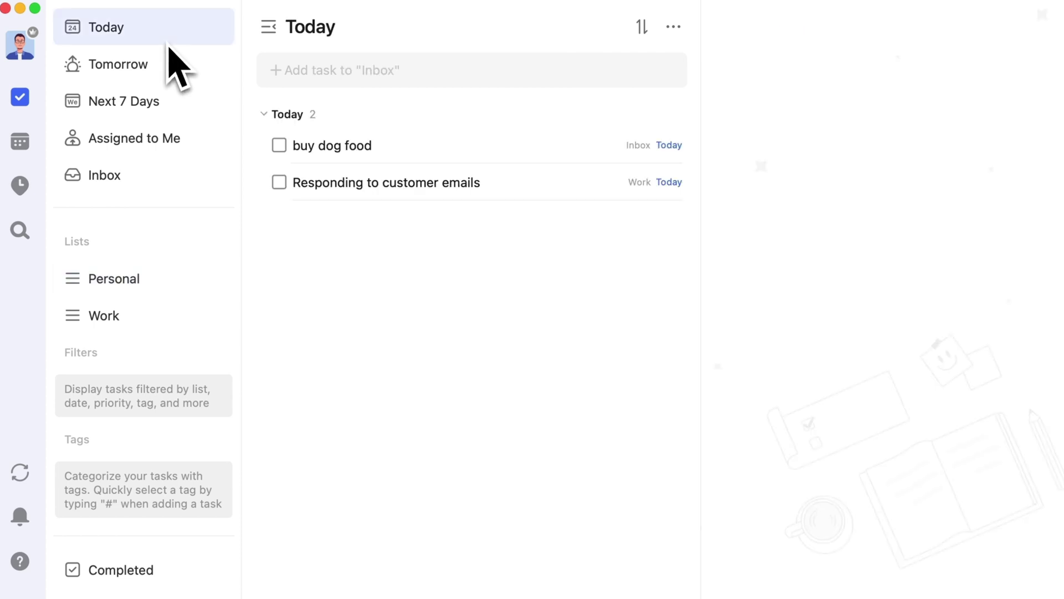
pyautogui.click(173, 72)
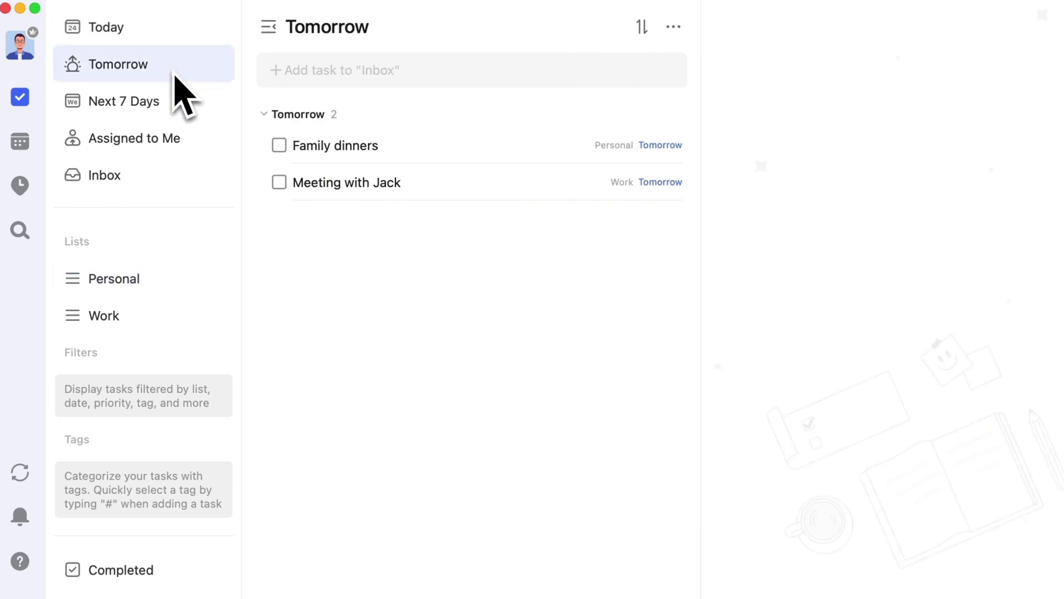
pyautogui.click(178, 108)
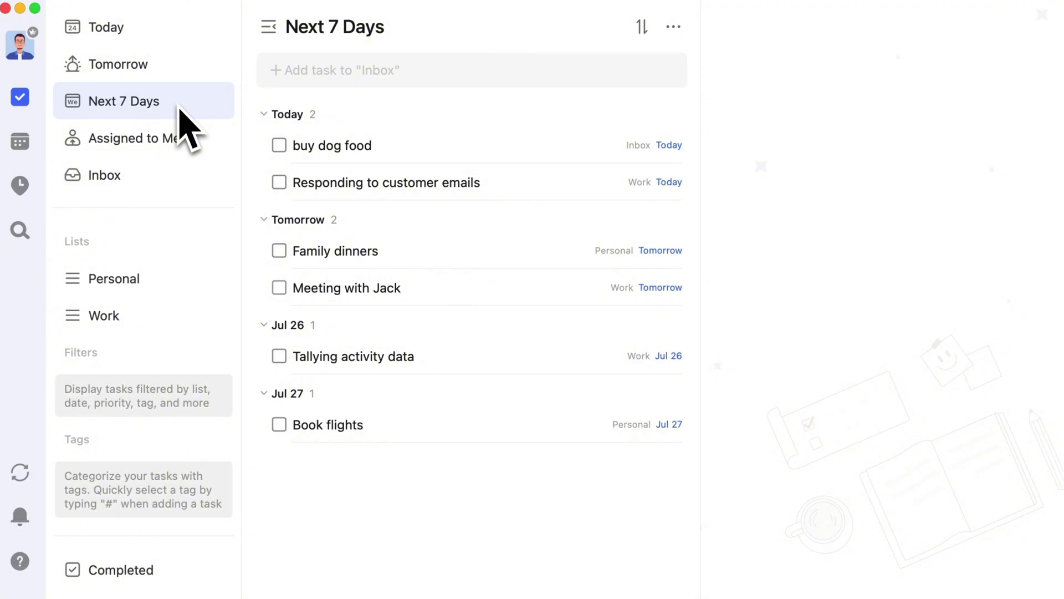
pyautogui.click(177, 177)
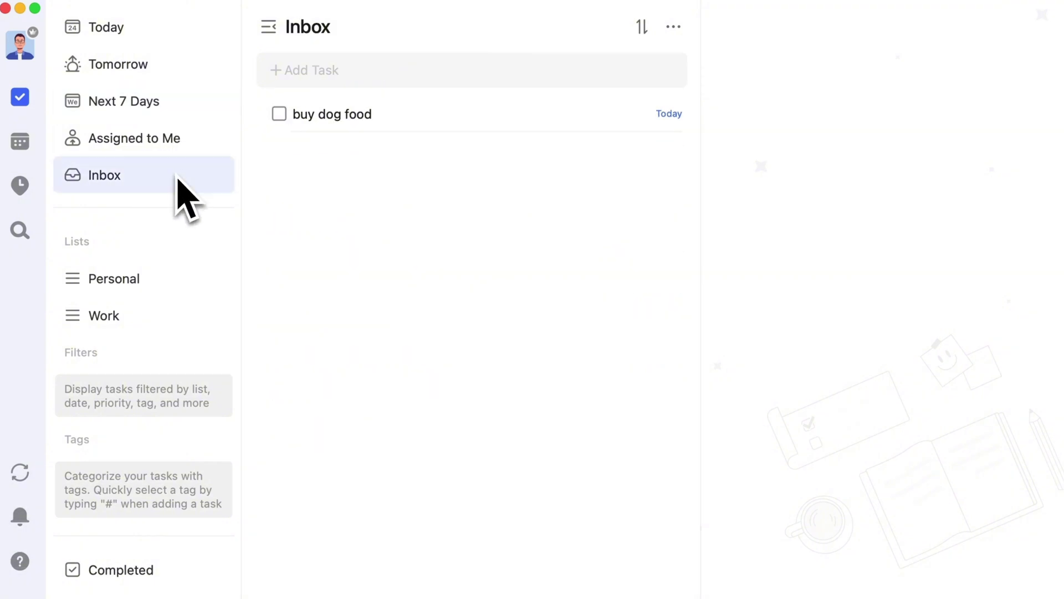
# Give the Personal list a house emoji.
pyautogui.rightClick(172, 288)
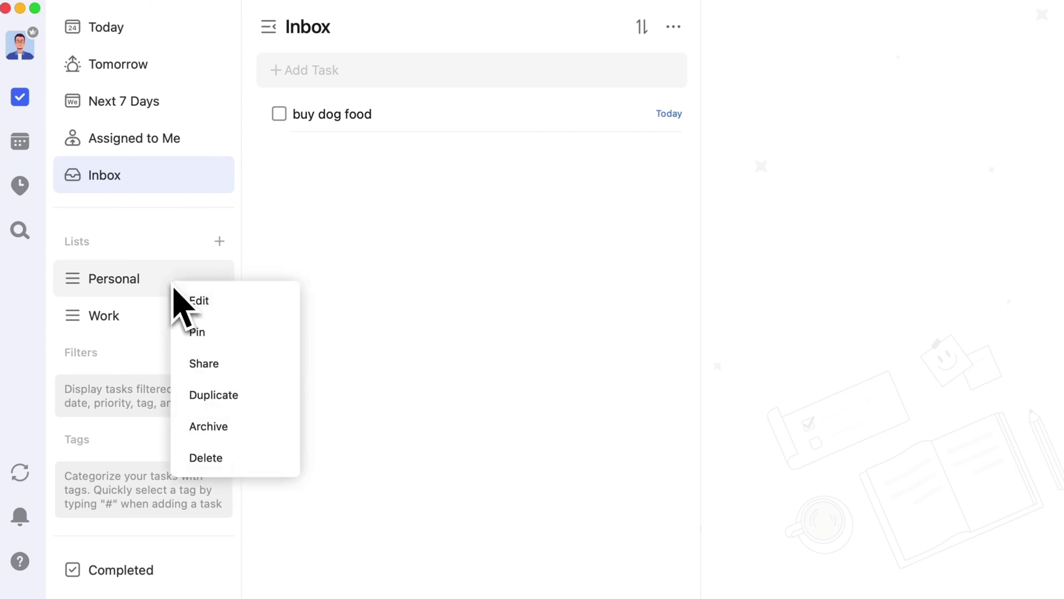
pyautogui.click(246, 309)
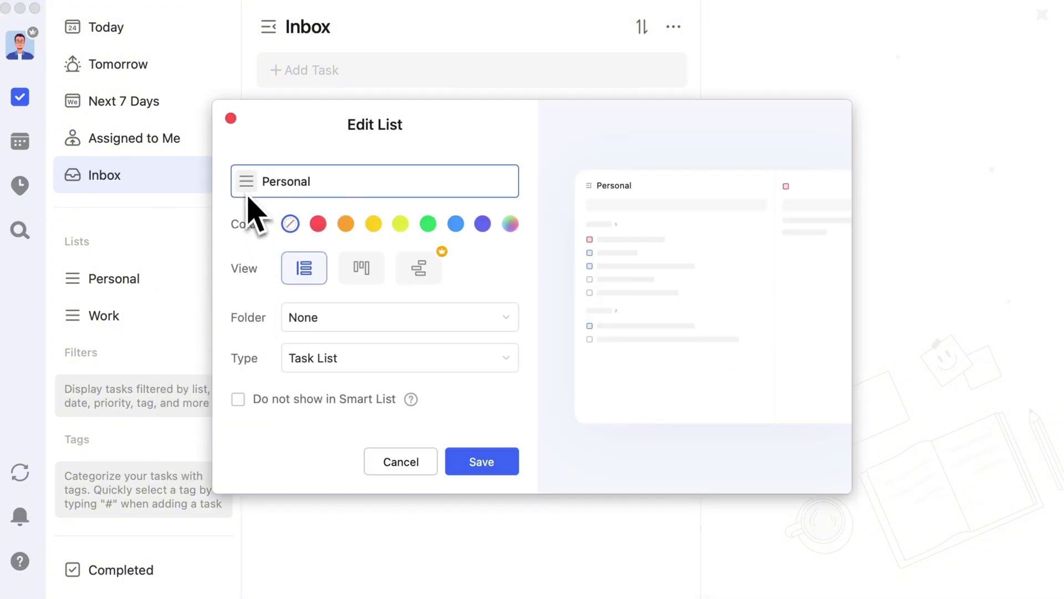
pyautogui.click(247, 189)
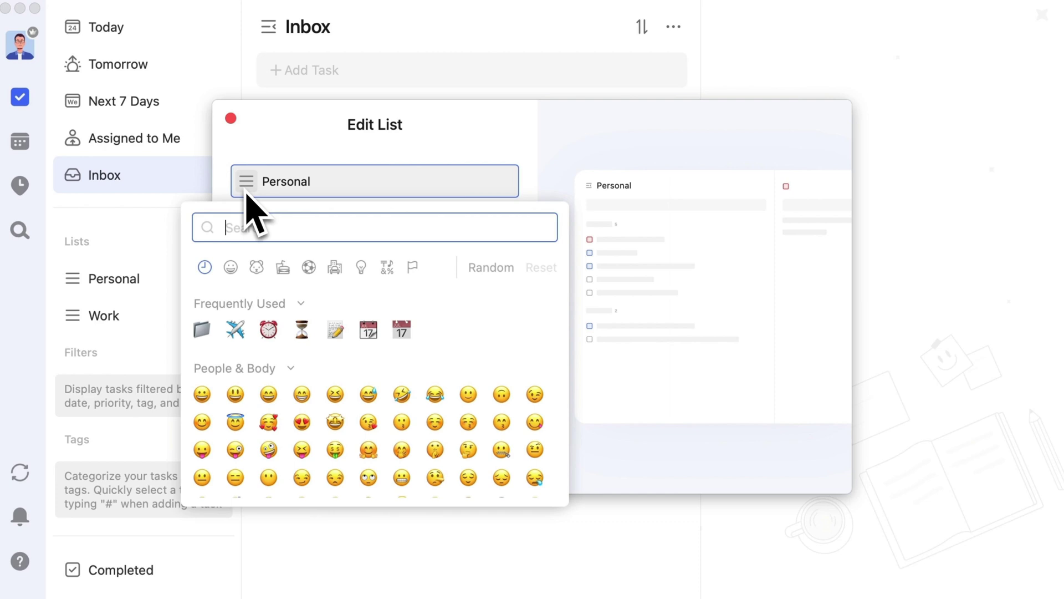
pyautogui.click(491, 267)
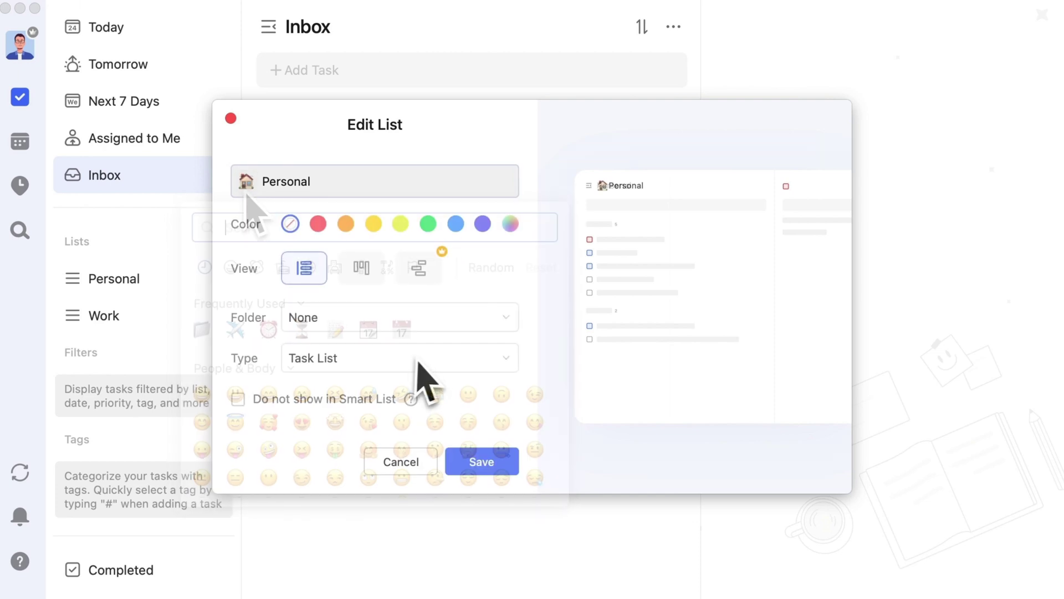
pyautogui.click(499, 458)
# Give the Work list a desktop computer emoji.
pyautogui.rightClick(190, 321)
pyautogui.click(200, 333)
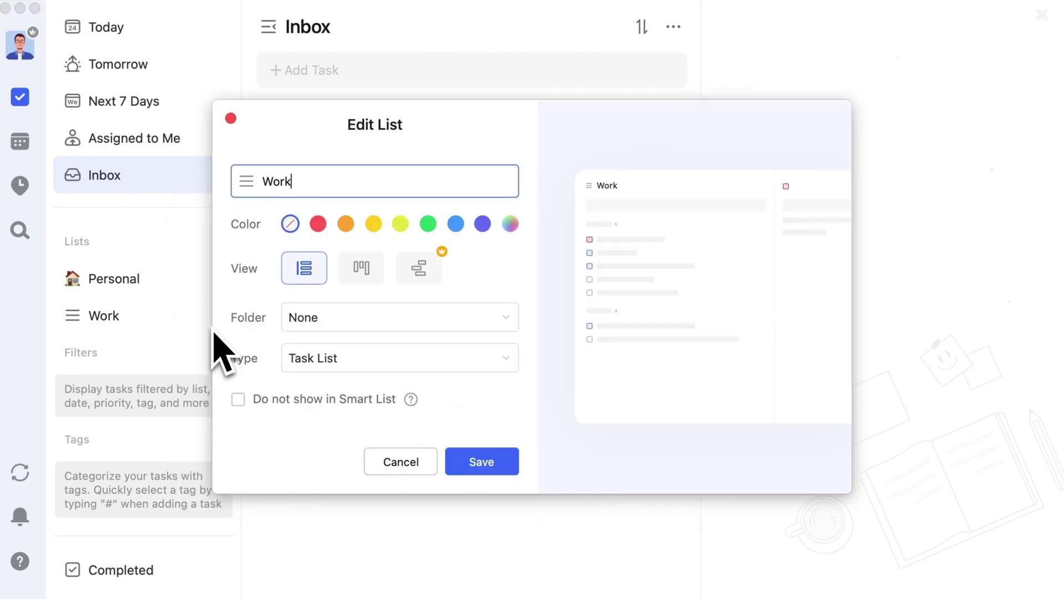
pyautogui.click(247, 184)
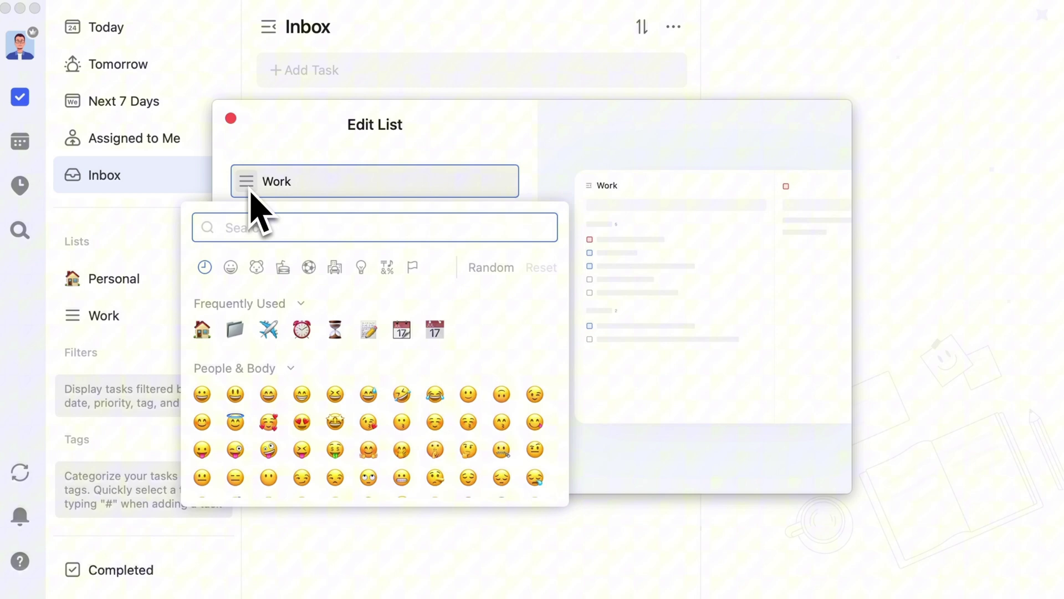
pyautogui.click(360, 268)
pyautogui.scroll(-2, 377, 438)
pyautogui.click(335, 448)
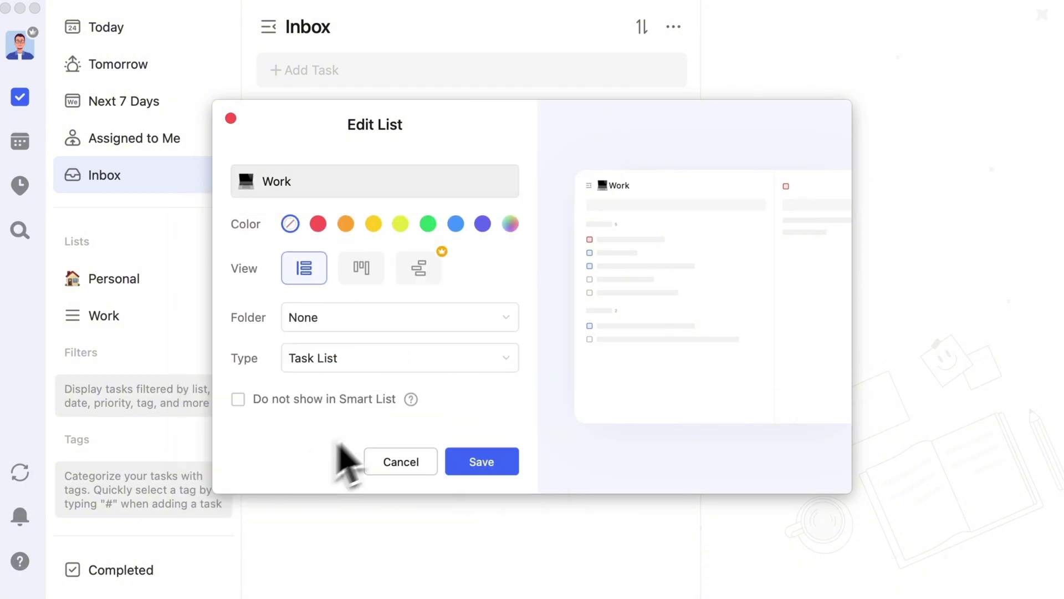
pyautogui.click(499, 458)
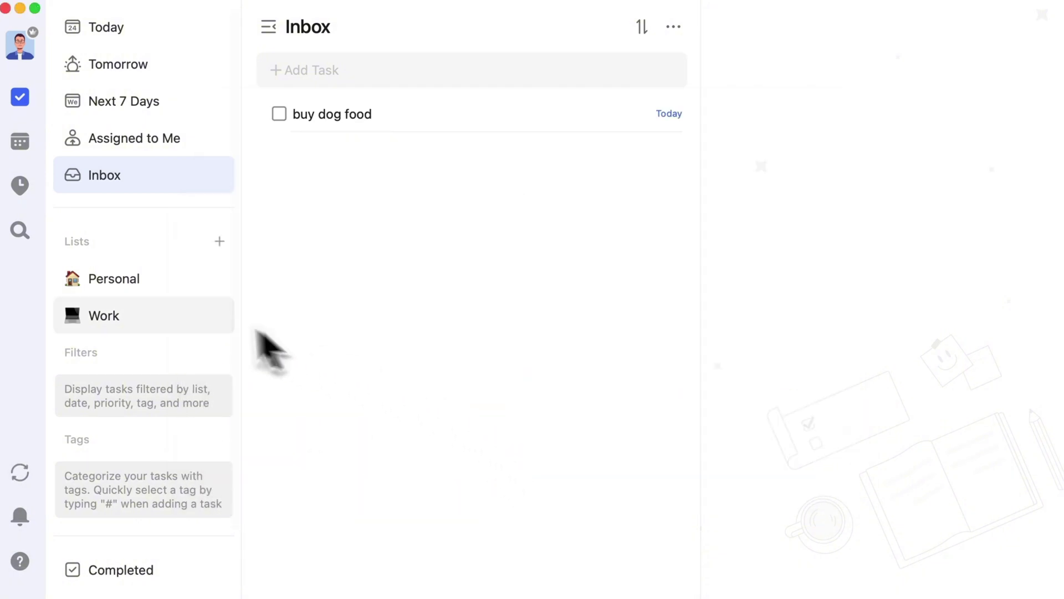
# Move the Work list above Personal and browse the Personal and Work lists.
pyautogui.moveTo(202, 302); pyautogui.dragTo(215, 266)
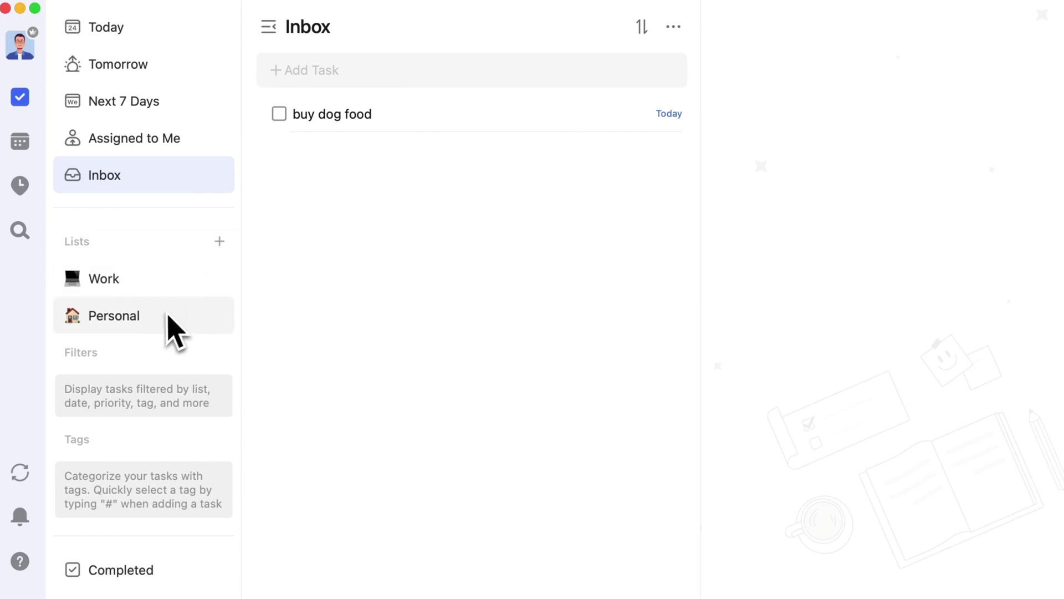
pyautogui.click(166, 317)
pyautogui.click(172, 287)
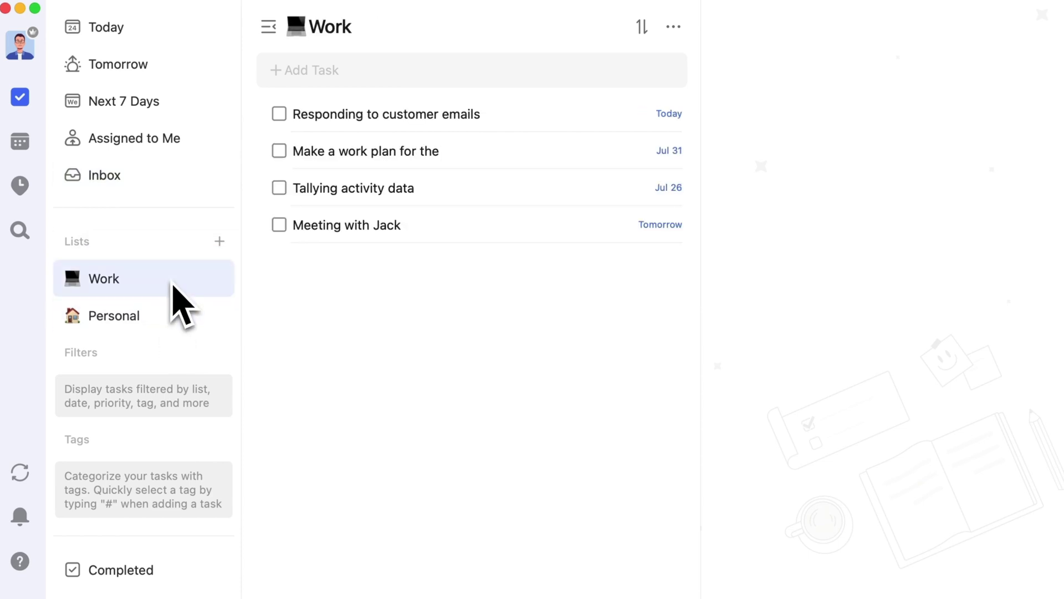
pyautogui.click(176, 313)
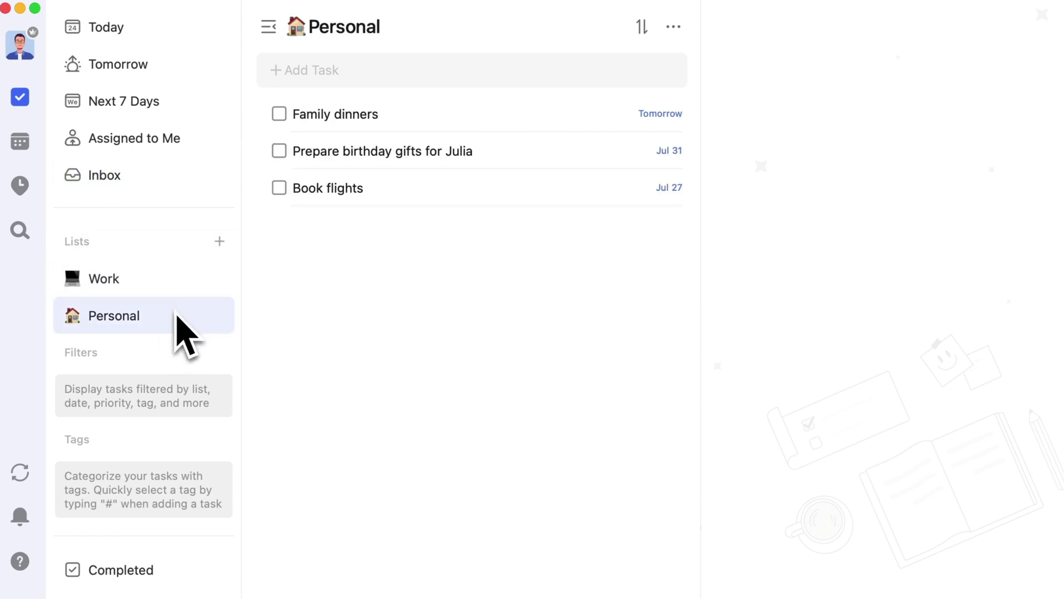
pyautogui.press('g')
pyautogui.press('i')
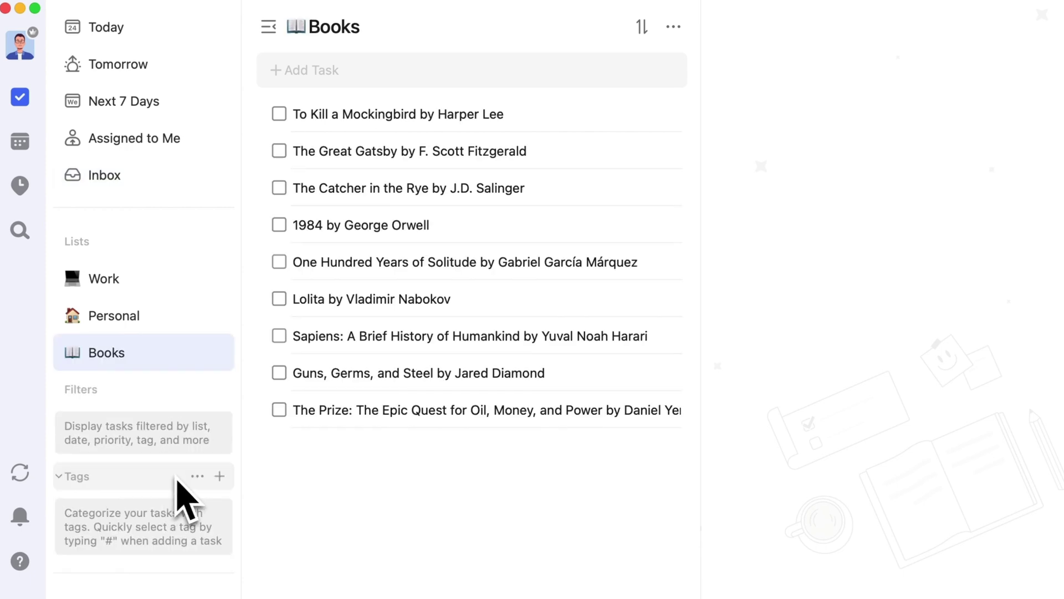
# Create a 'Fiction' tag with a pale pink custom colour.
pyautogui.click(220, 475)
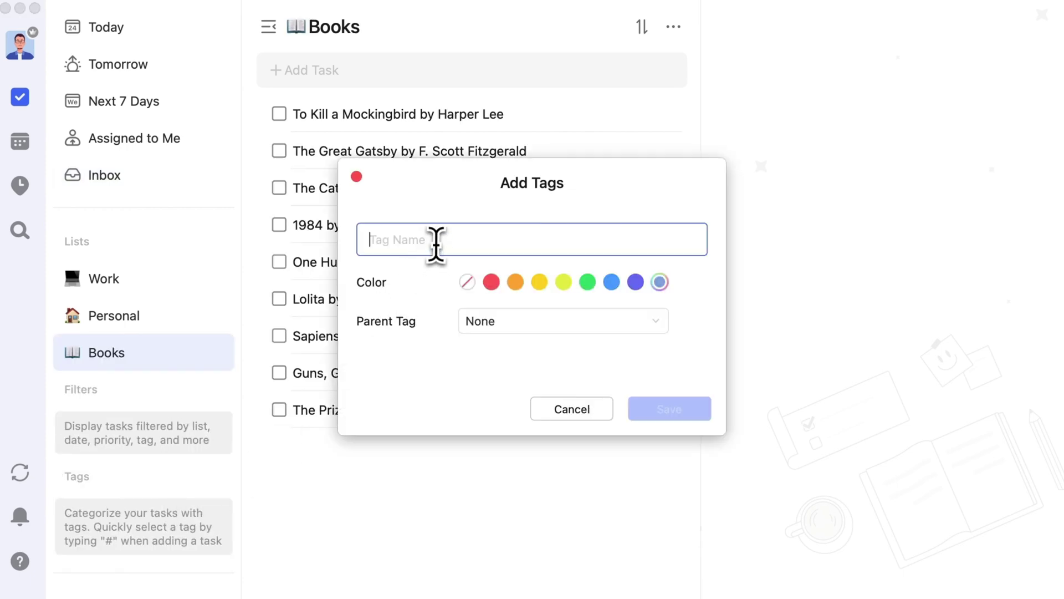
pyautogui.write('Fiction')
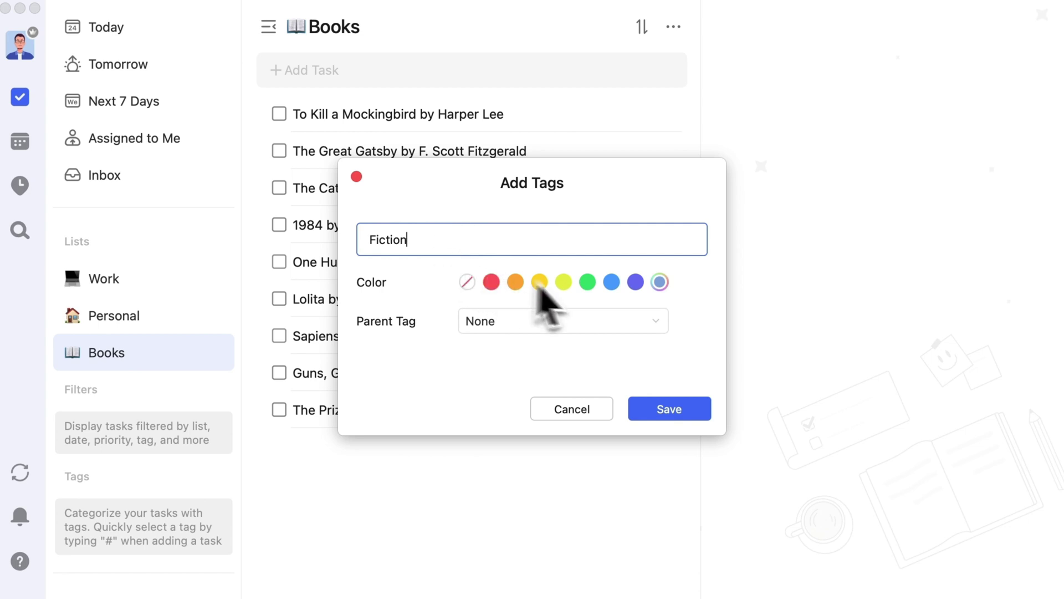
pyautogui.click(660, 284)
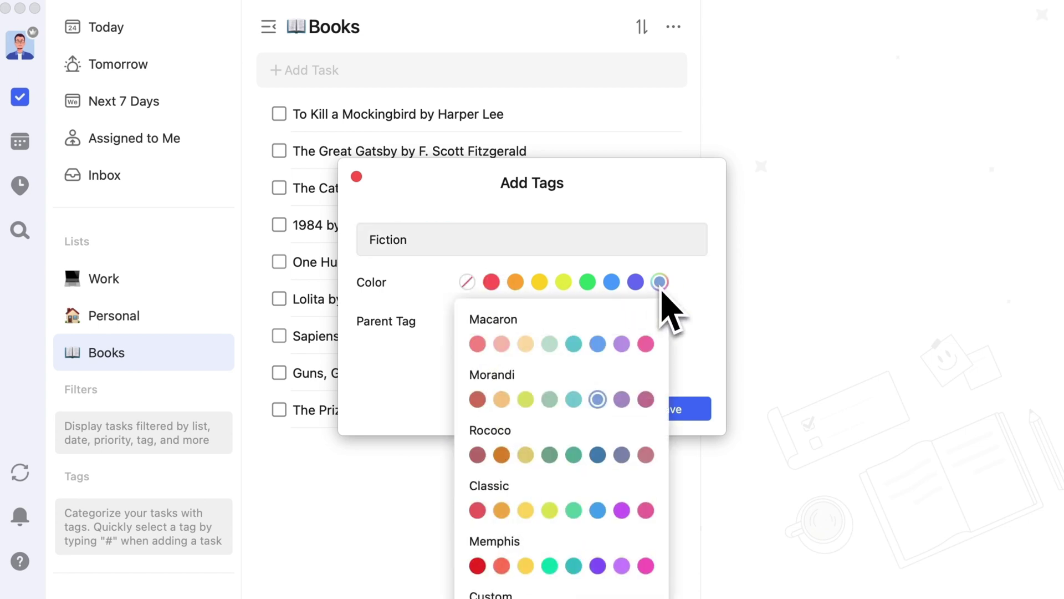
pyautogui.click(502, 344)
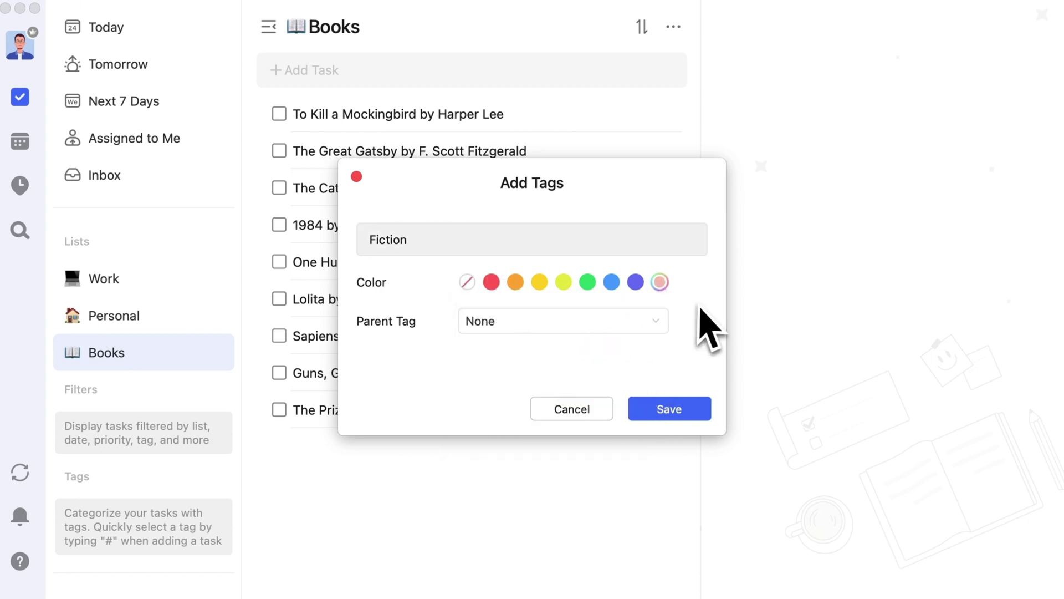
pyautogui.click(686, 413)
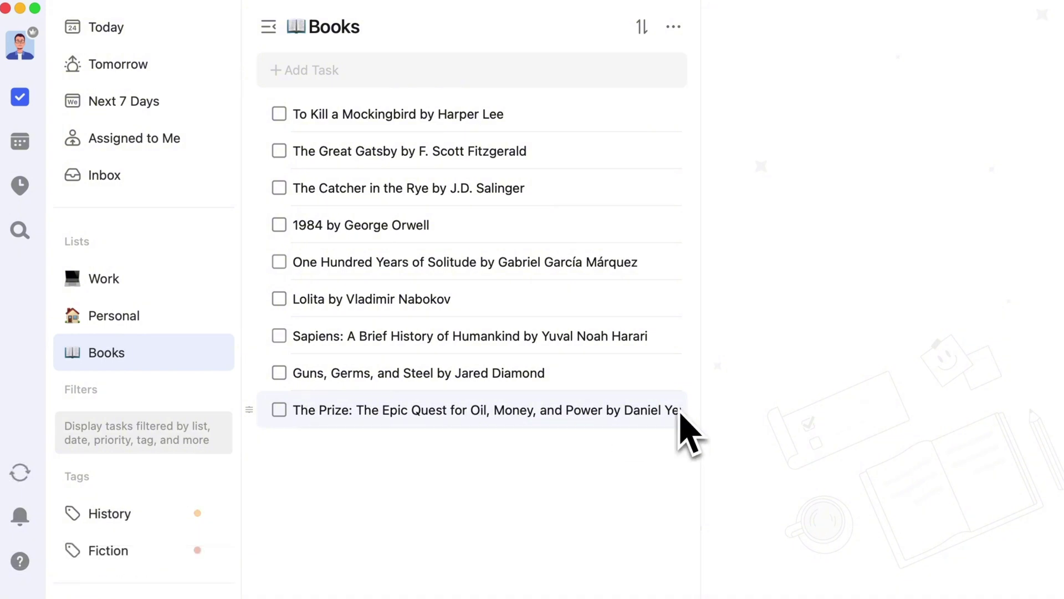
pyautogui.click(447, 111)
# Apply the Fiction tag to the first book task.
pyautogui.rightClick(551, 128)
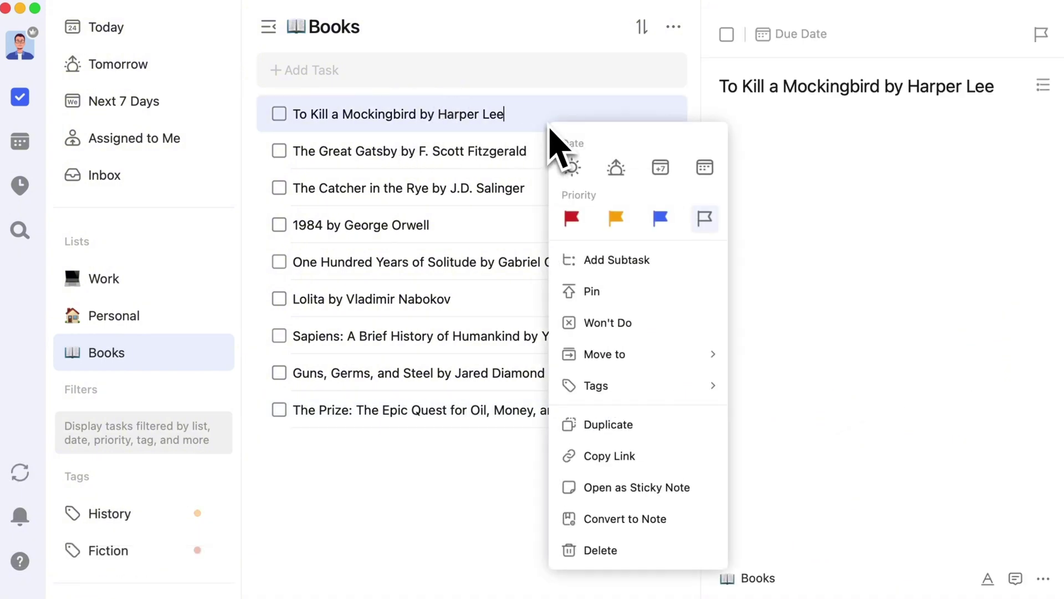
pyautogui.moveTo(715, 388)
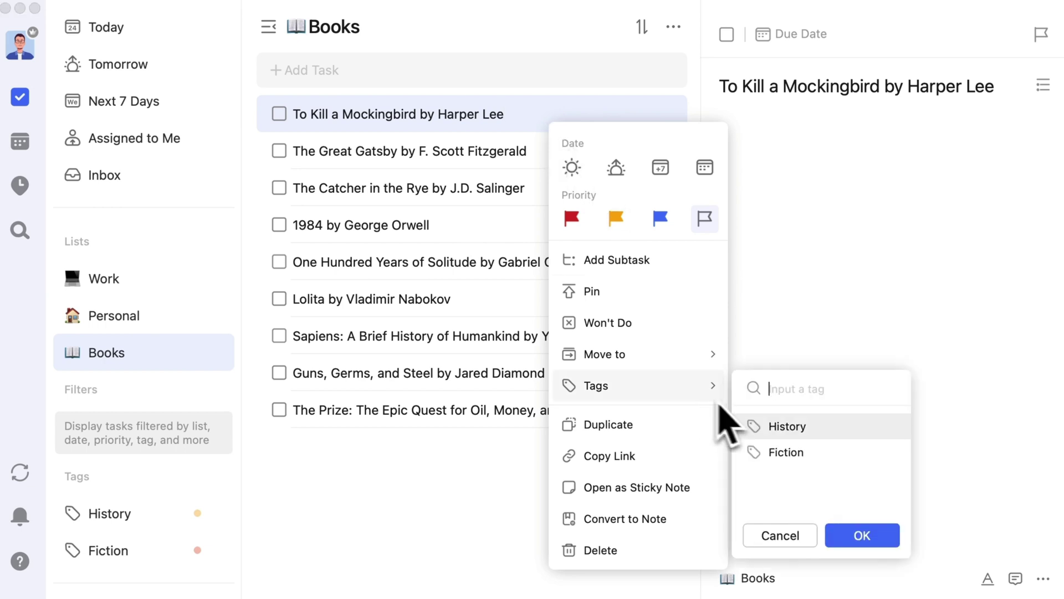
pyautogui.click(792, 452)
pyautogui.click(882, 540)
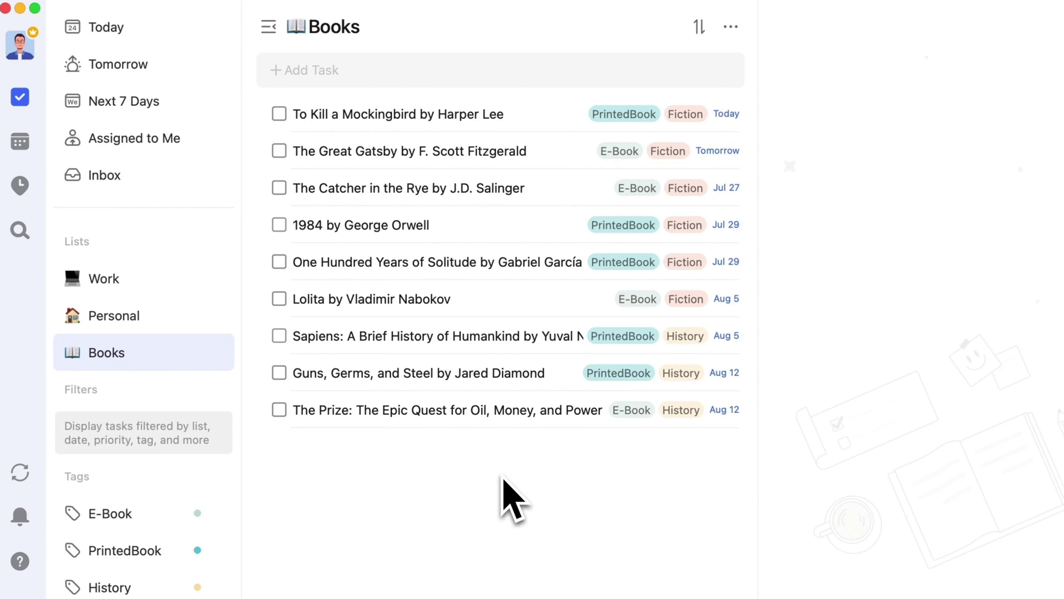
pyautogui.moveTo(178, 439)
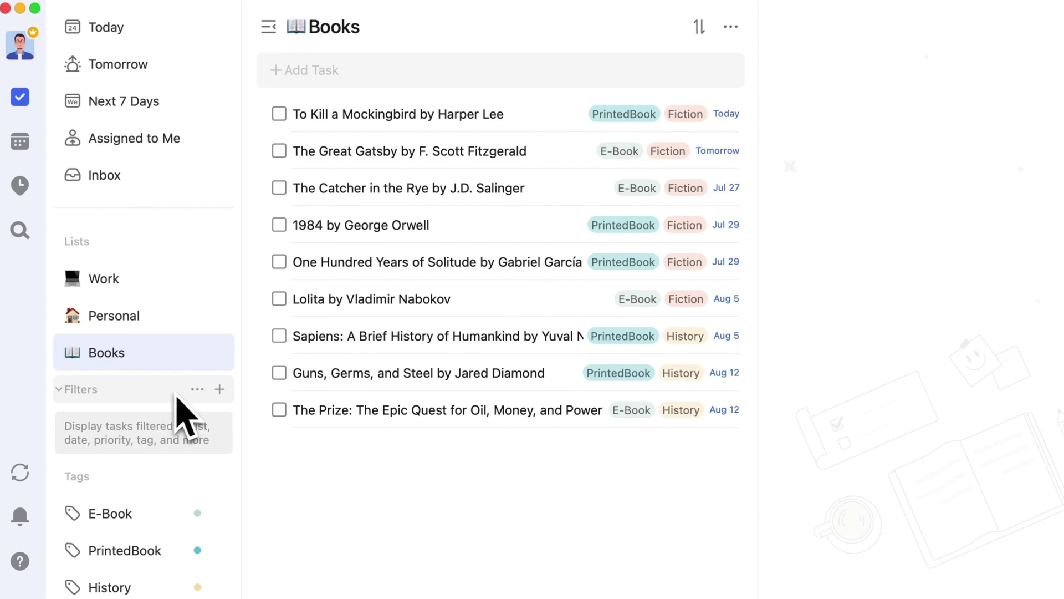
# Create a new filter named This Week's E-book Reading, limited to the Books list.
pyautogui.click(220, 390)
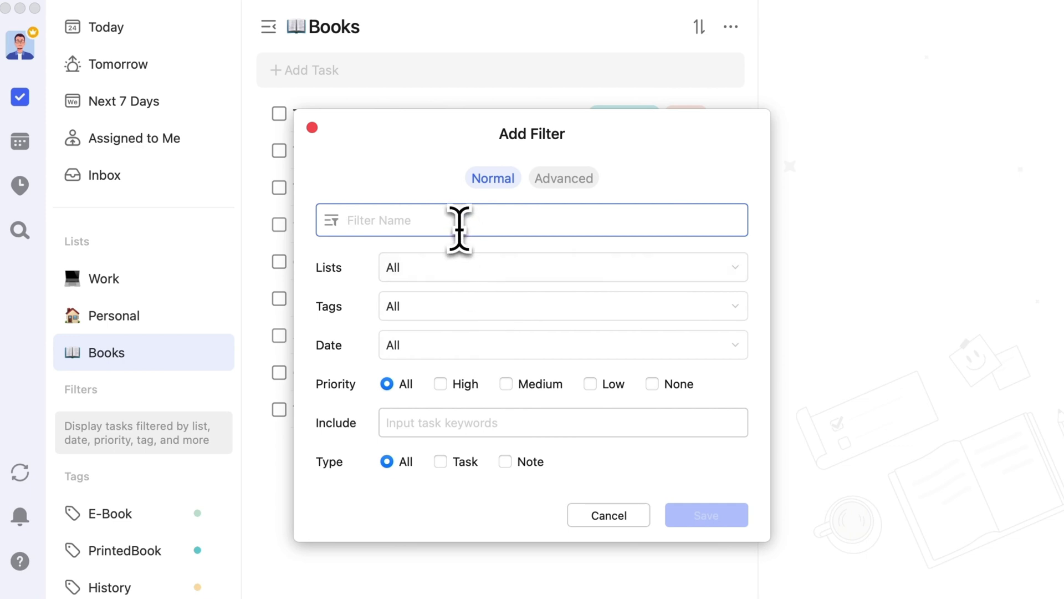
pyautogui.write("This Week's E-book Reading")
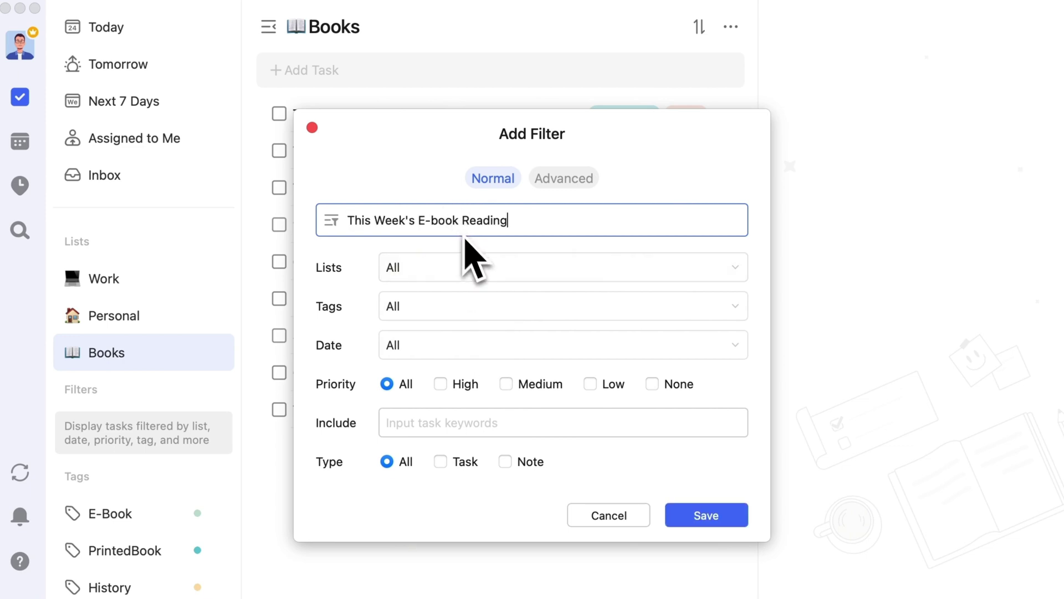
pyautogui.click(475, 269)
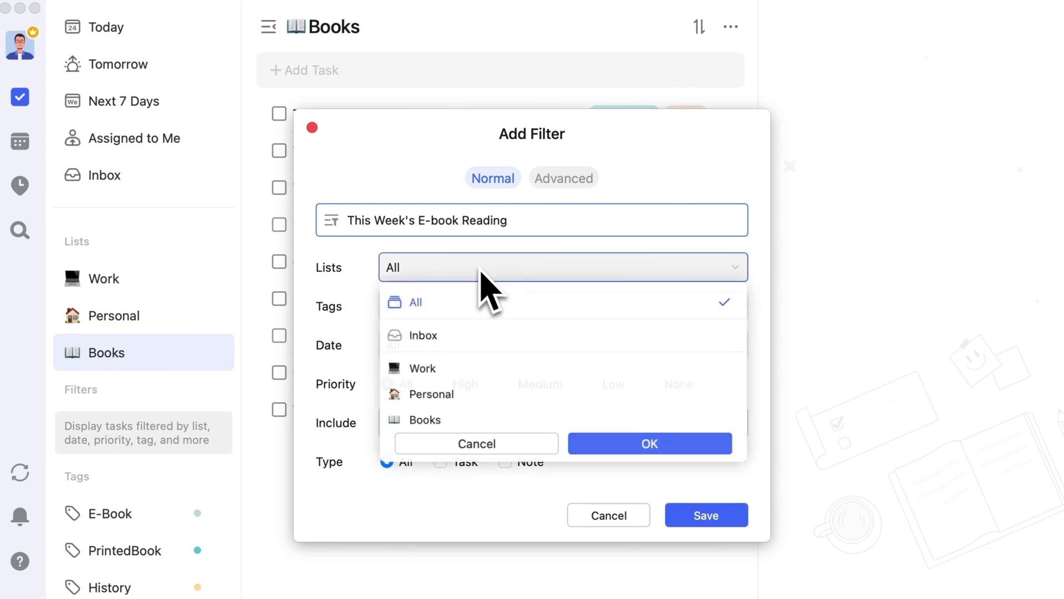
pyautogui.click(485, 422)
pyautogui.click(623, 444)
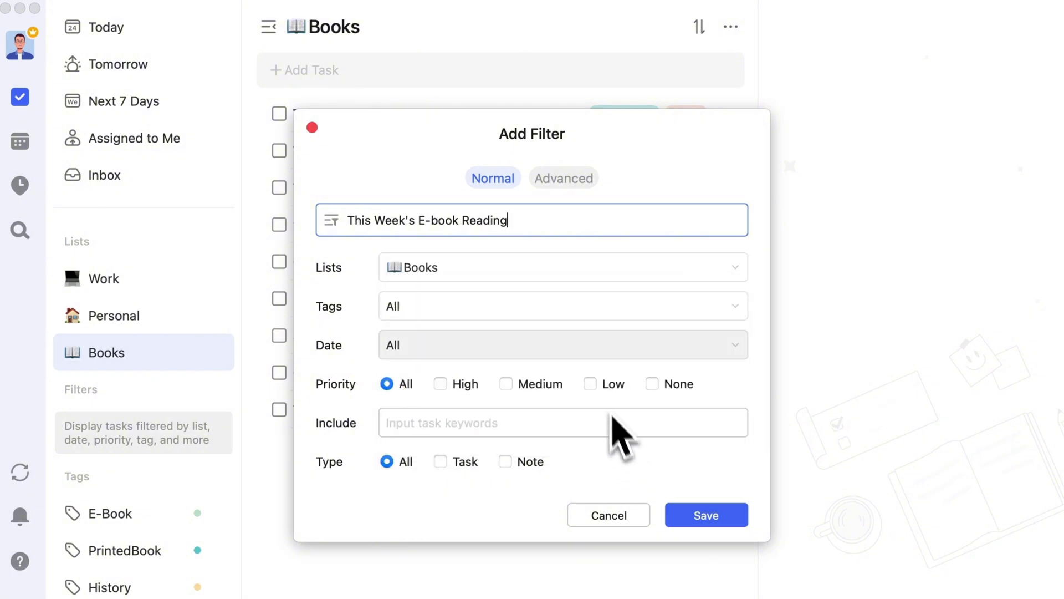
# Restrict the filter to the E-Book tag and This Week, then save it.
pyautogui.click(573, 315)
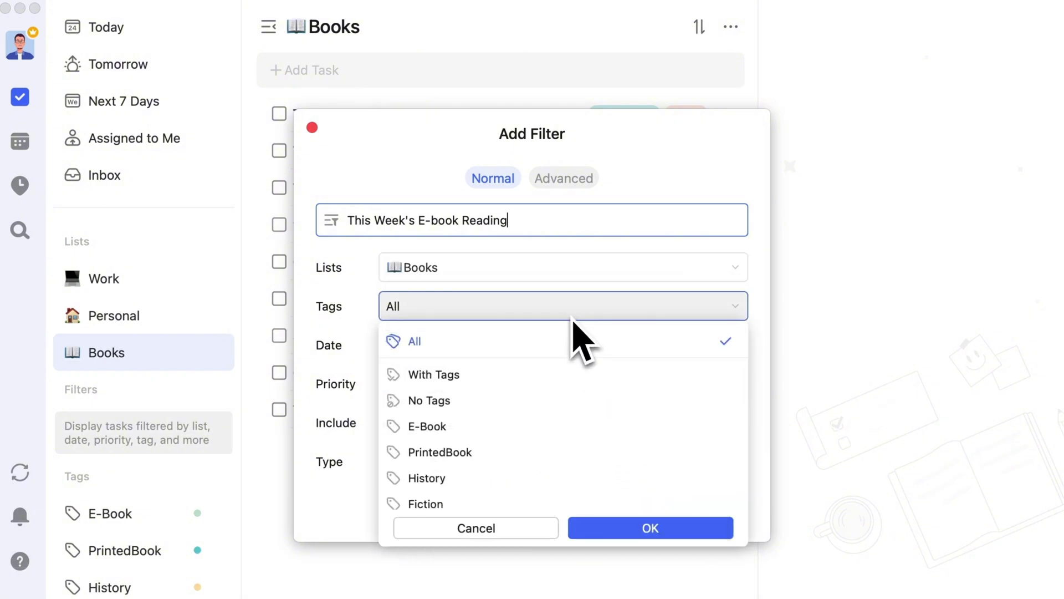
pyautogui.click(577, 431)
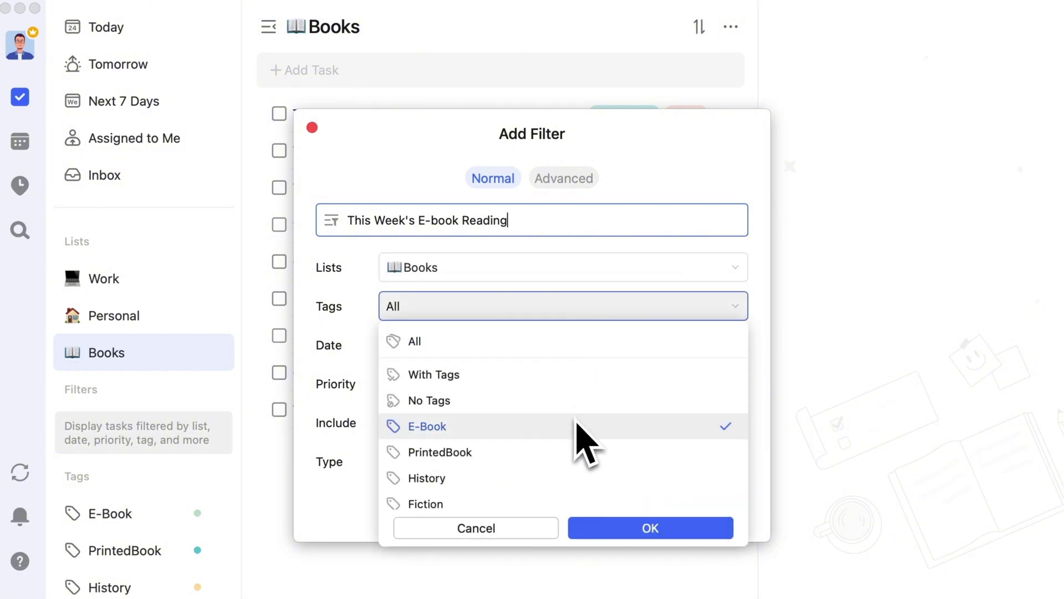
pyautogui.click(681, 527)
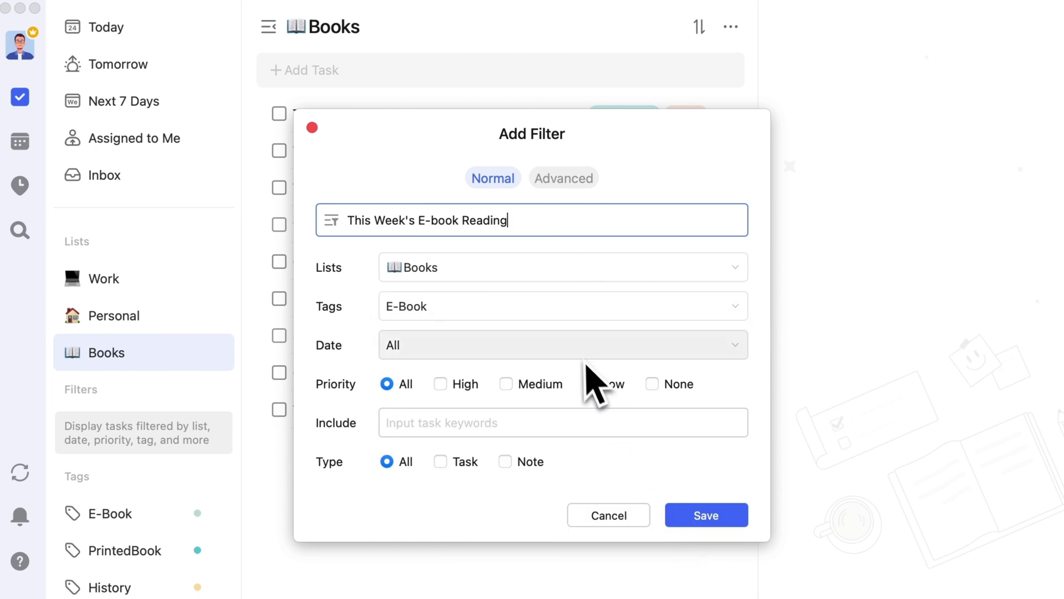
pyautogui.click(578, 354)
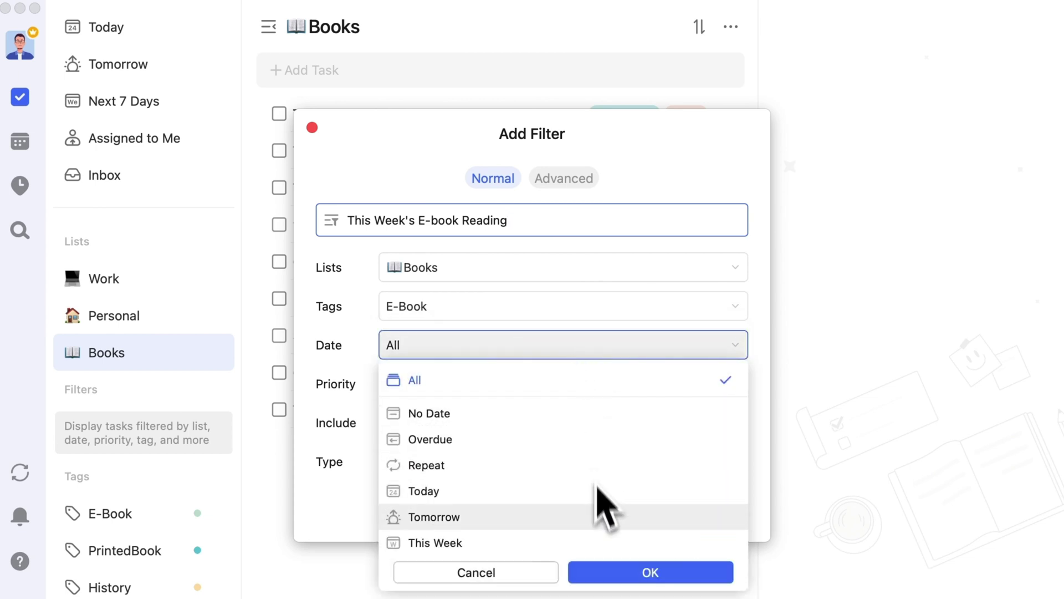
pyautogui.click(602, 541)
pyautogui.click(667, 571)
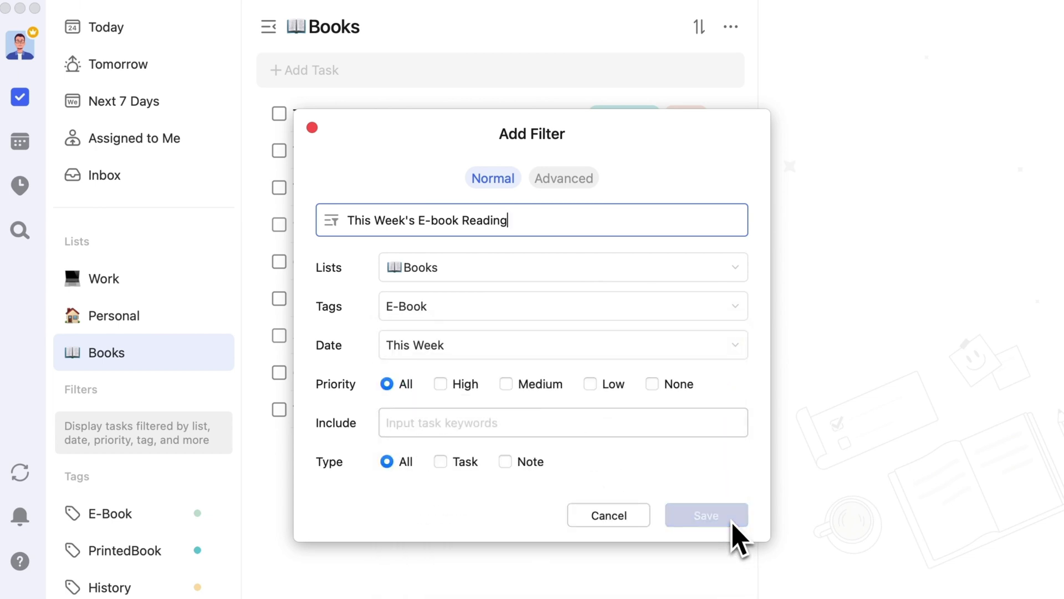
pyautogui.click(729, 520)
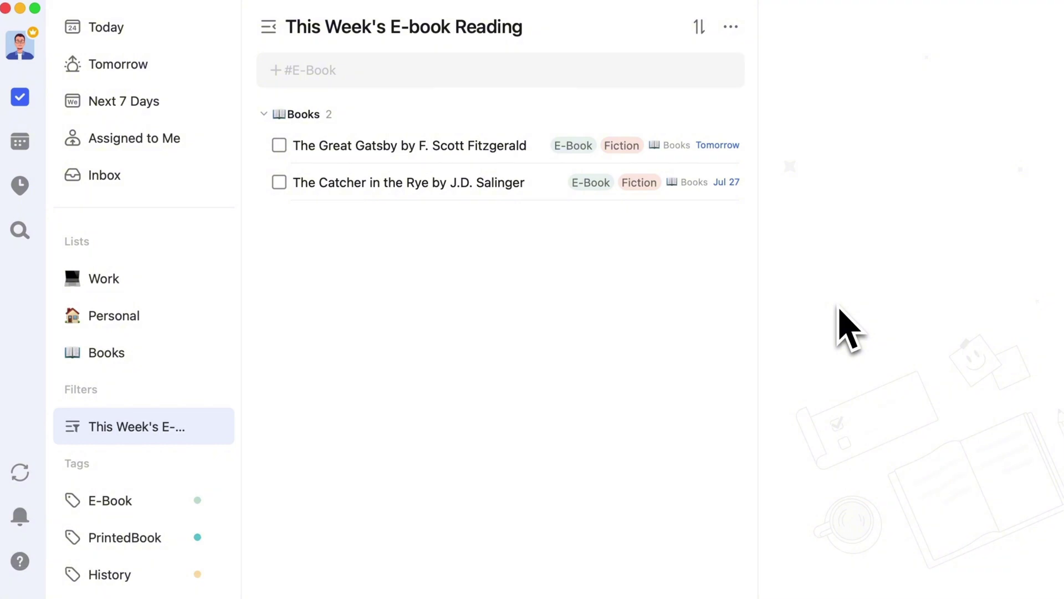
# Drag PrintedBook onto E-Book to nest both under a new parent tag named Reading.
pyautogui.scroll(-5, 183, 471)
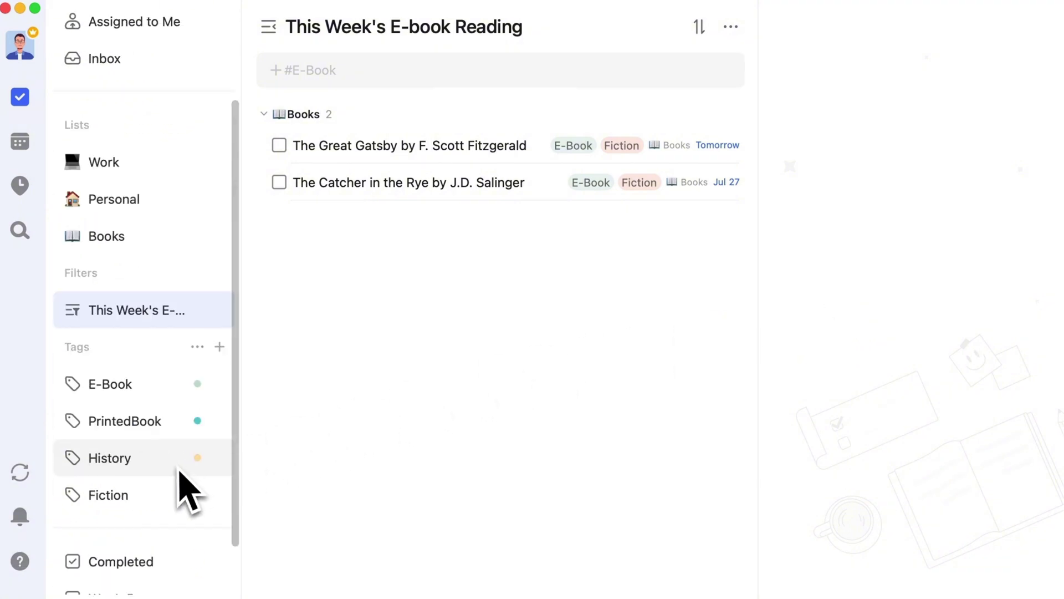
pyautogui.moveTo(128, 397); pyautogui.dragTo(138, 368)
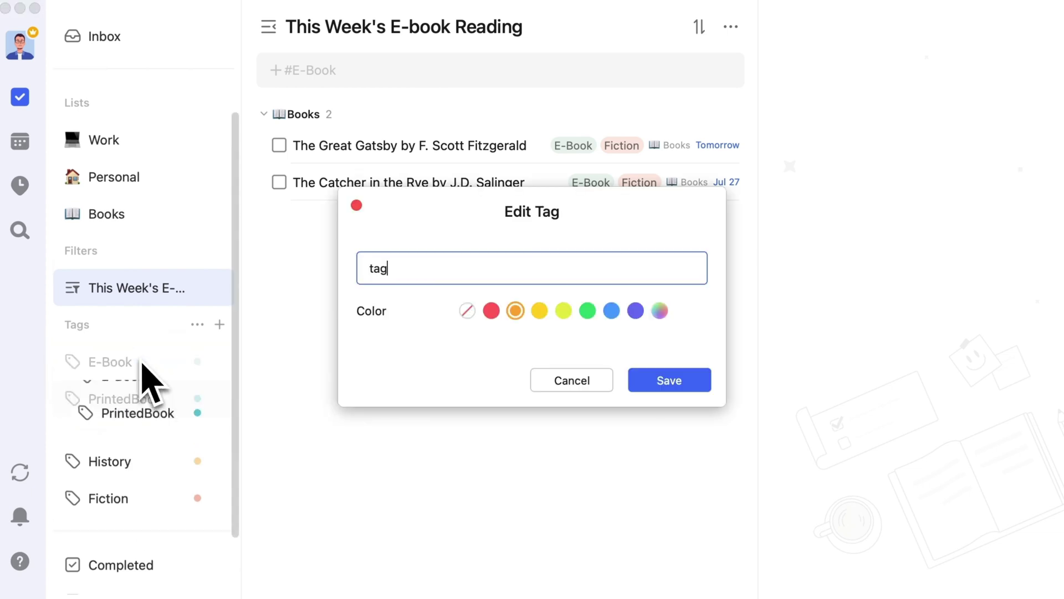
pyautogui.moveTo(409, 275); pyautogui.dragTo(354, 257)
pyautogui.write('R')
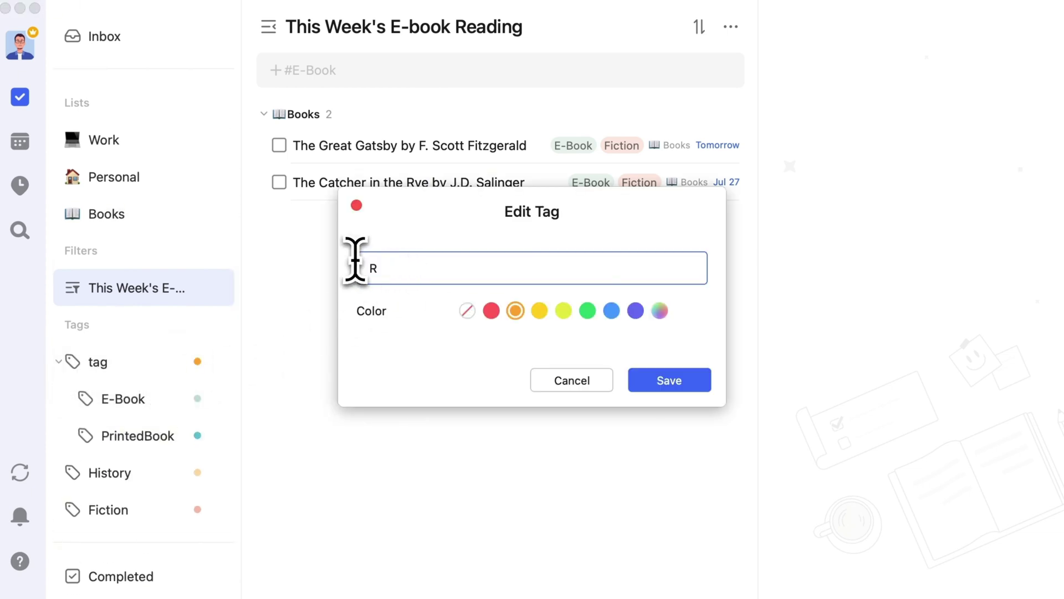
pyautogui.write('eading')
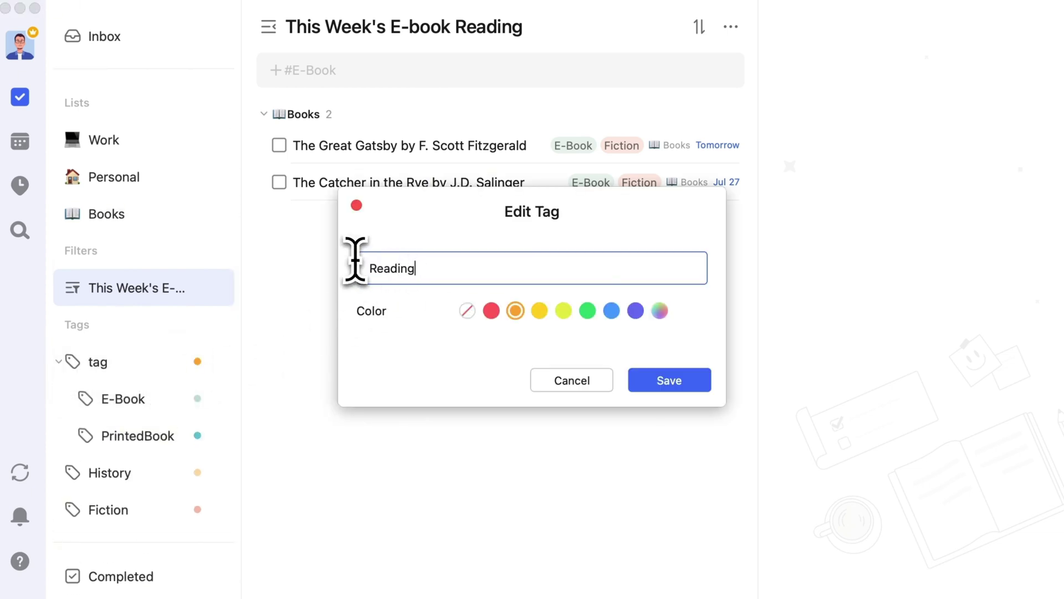